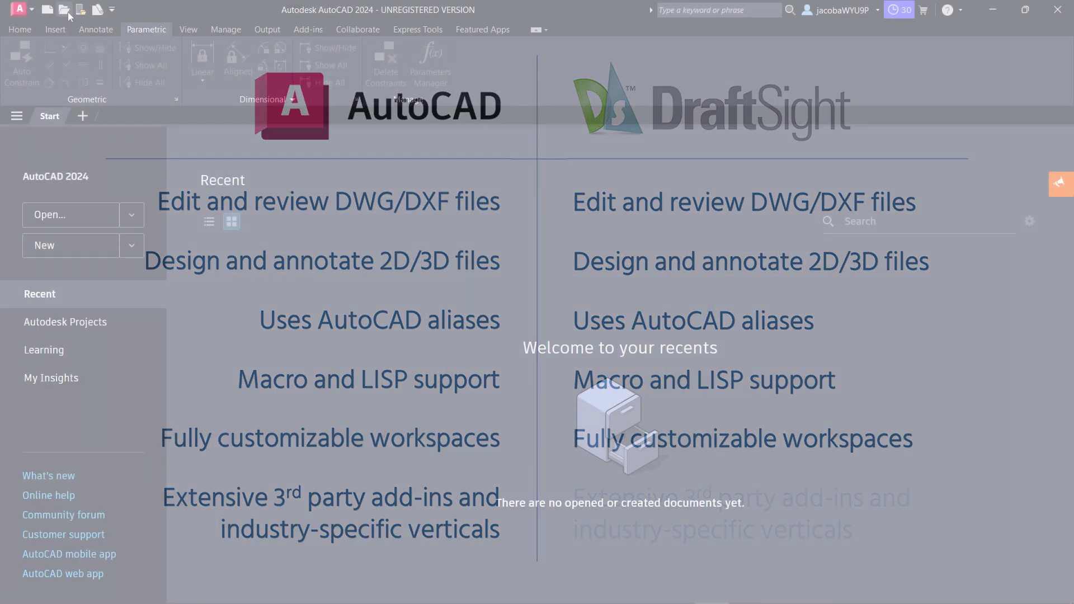
Open the Select File dialog showing the Demo Files folder
left_click(68, 12)
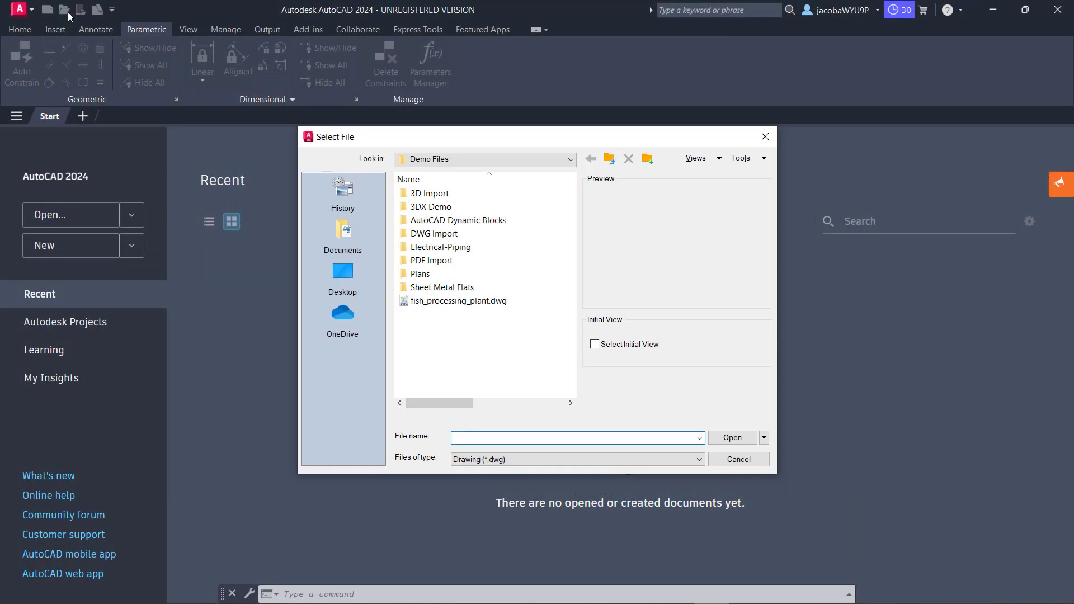
Open fish_processing_plant.dwg past the foreign-DWG warning and zoom to the whole plant plan
double_click(441, 301)
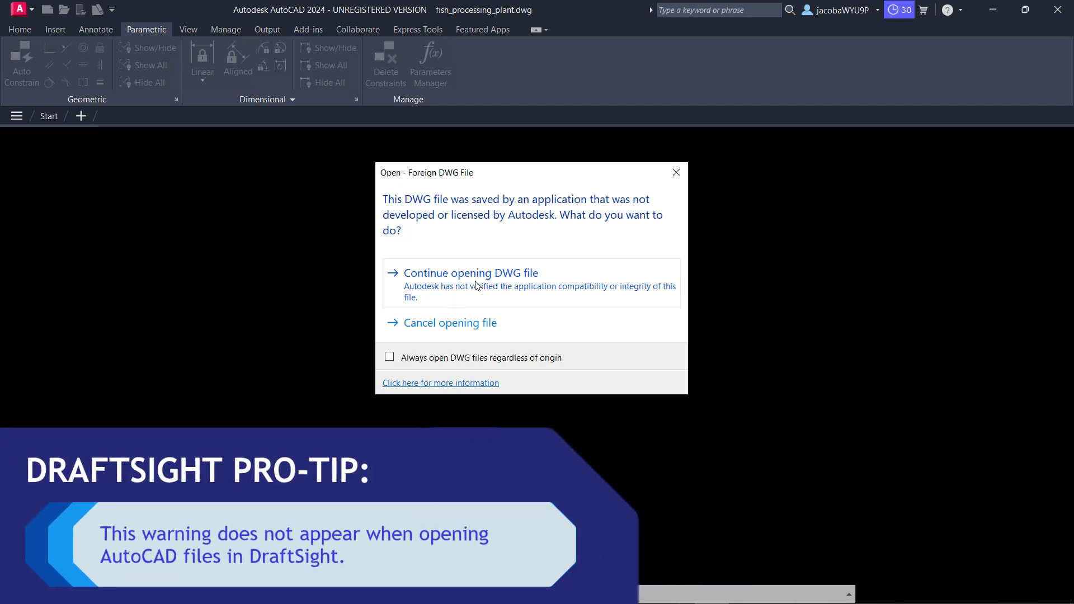
left_click(442, 302)
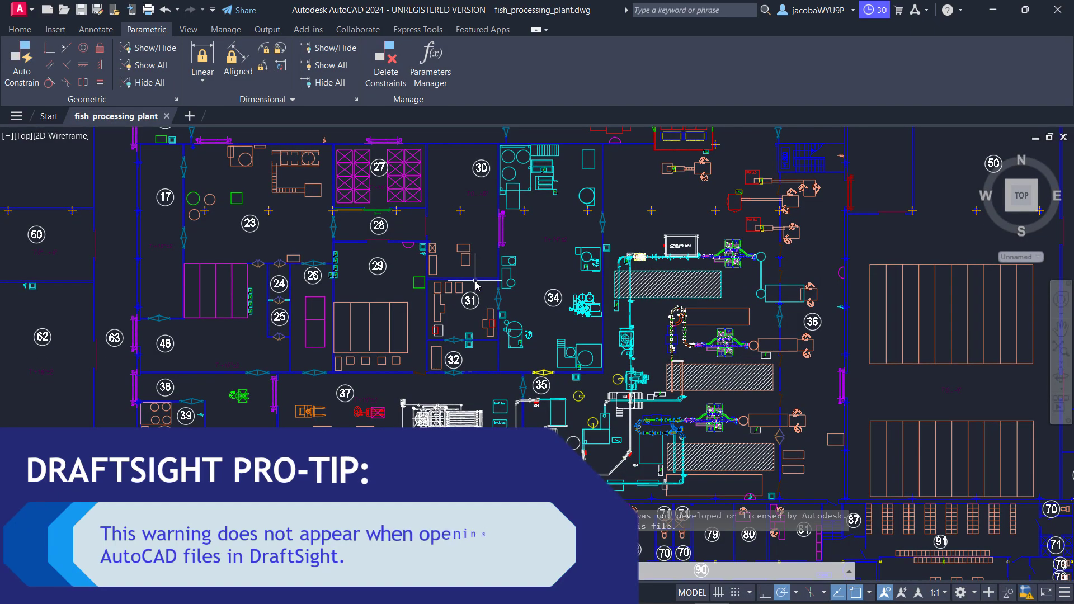
scroll(476, 285, "down", 5)
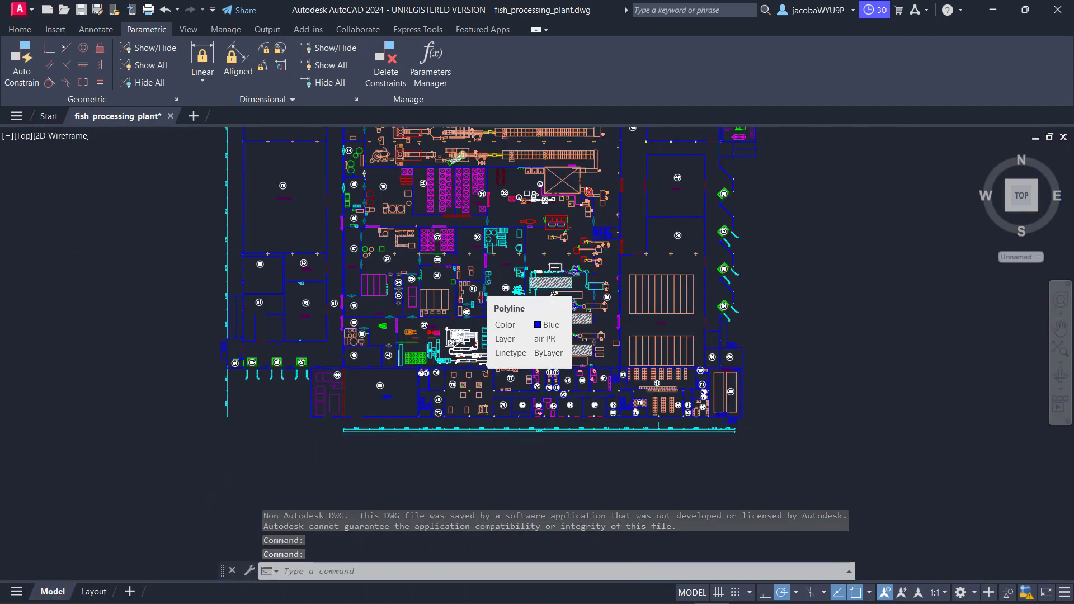
middle_click(554, 293)
middle_click(553, 294)
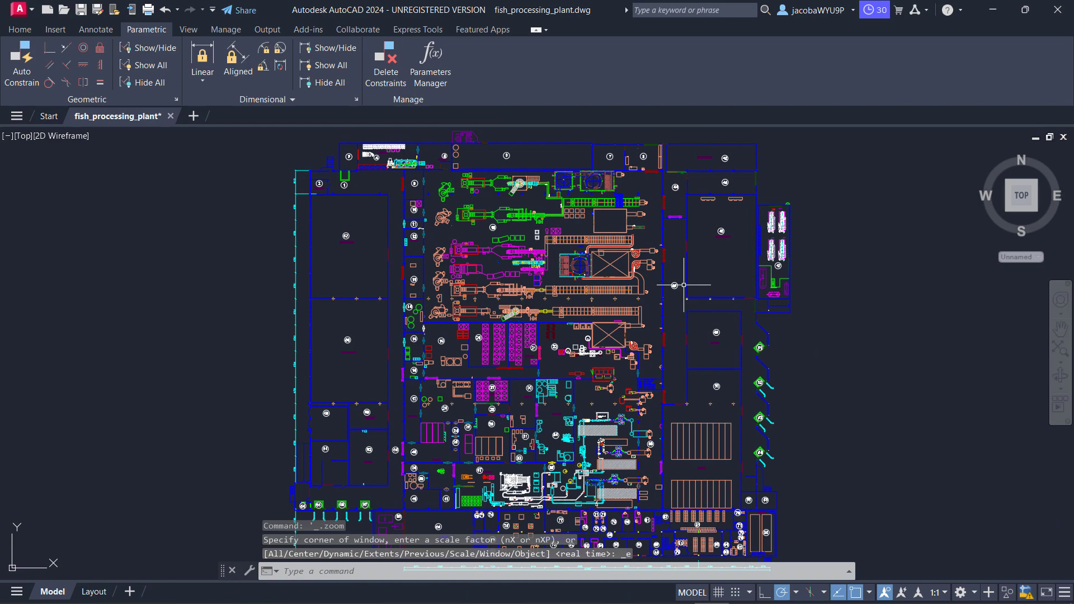
left_click(28, 33)
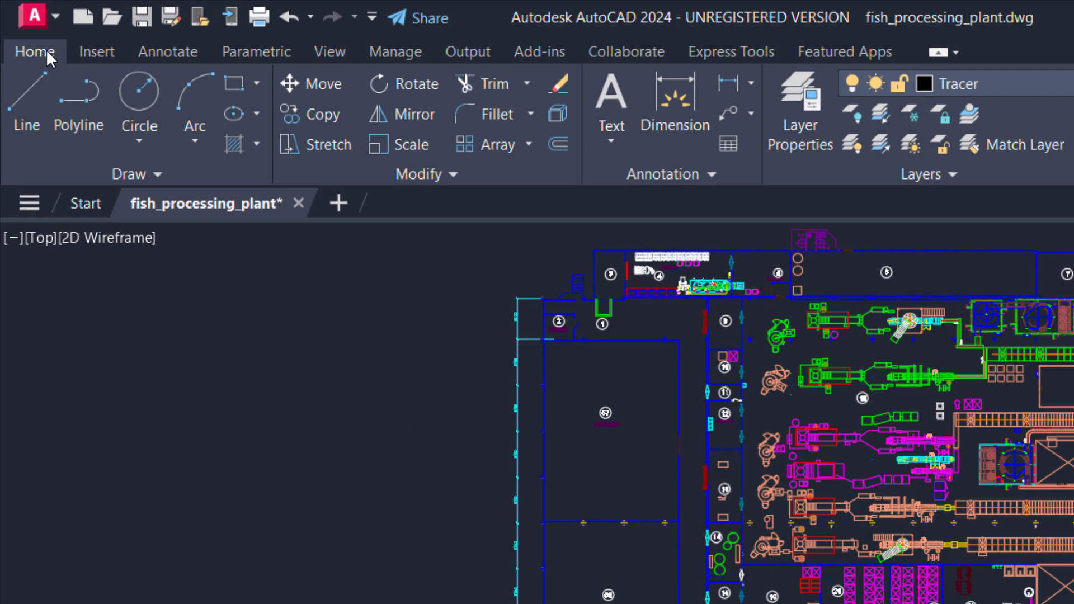
Browse the Insert, Annotate, Parametric, Manage and Output ribbon tool sets
left_click(93, 55)
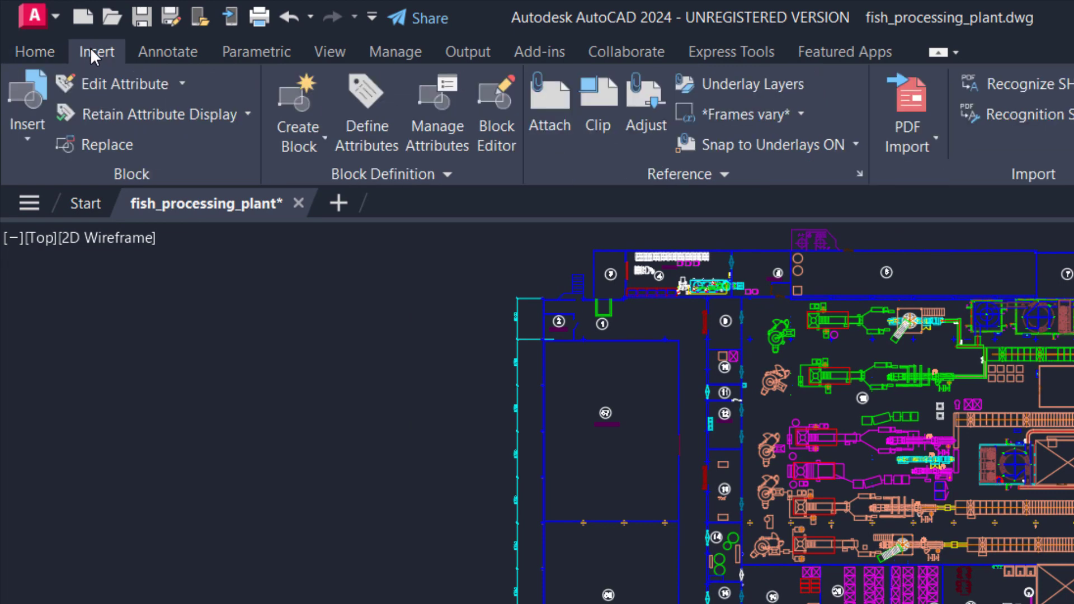
left_click(164, 49)
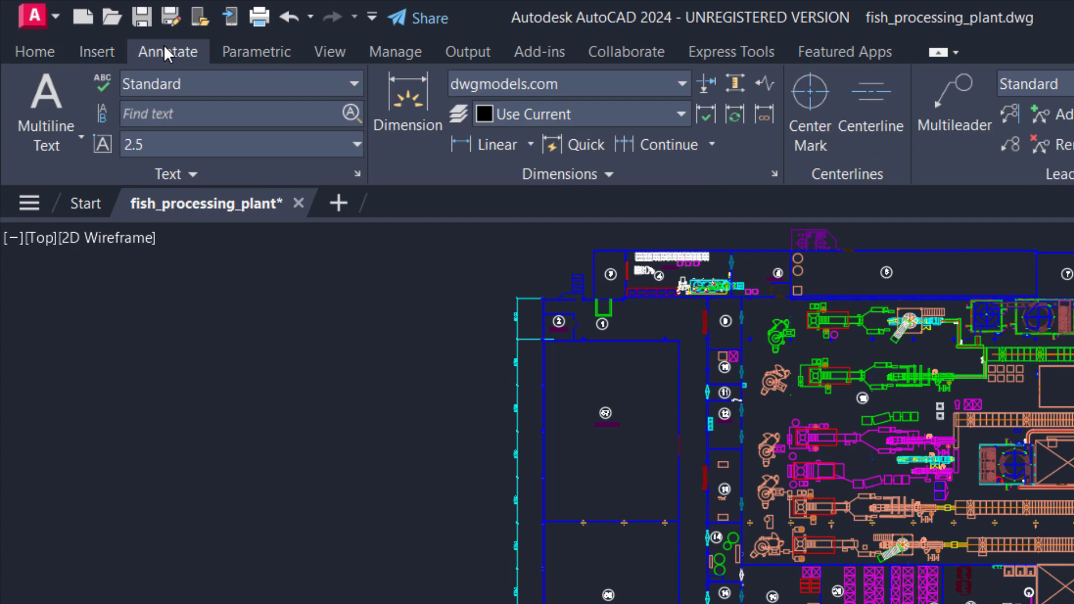
left_click(255, 54)
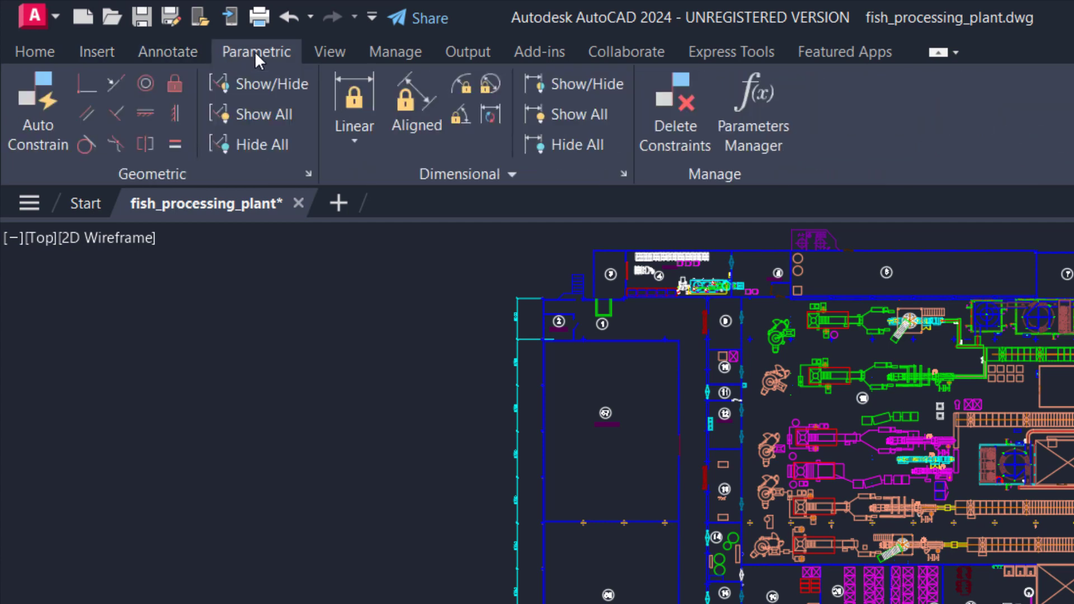
left_click(384, 53)
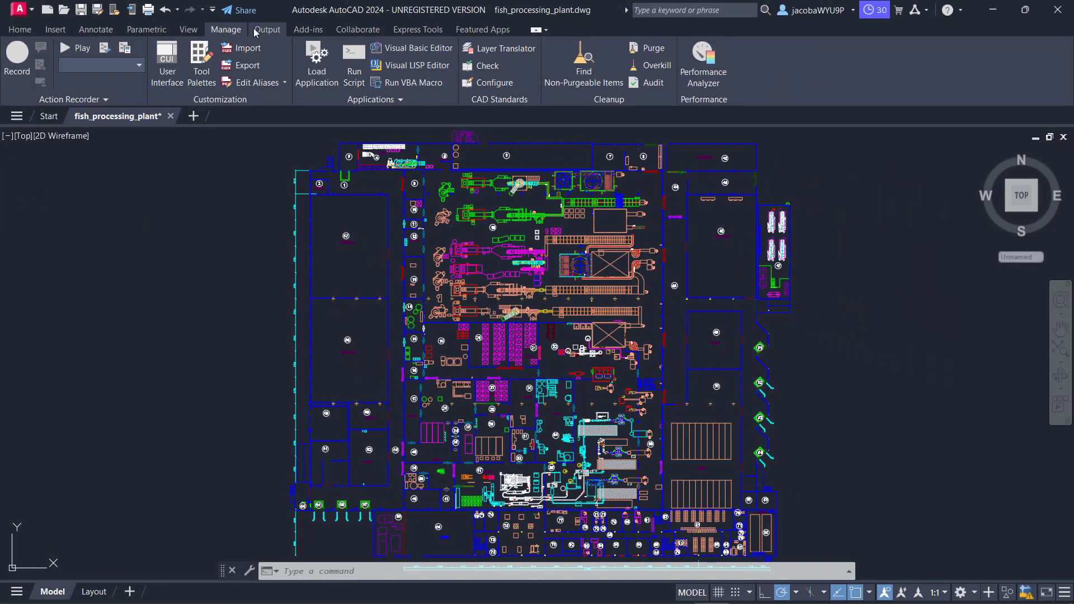
left_click(451, 57)
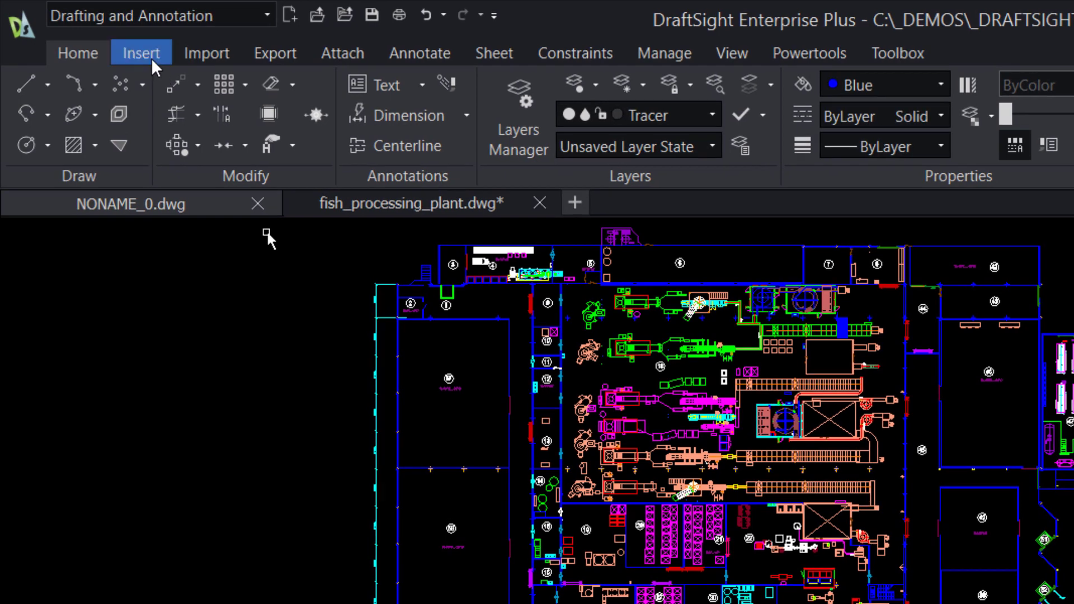
Browse DraftSight's Insert, Annotate, Constraints, Manage and Powertools tool sets, then show the workspace list
left_click(149, 58)
left_click(425, 56)
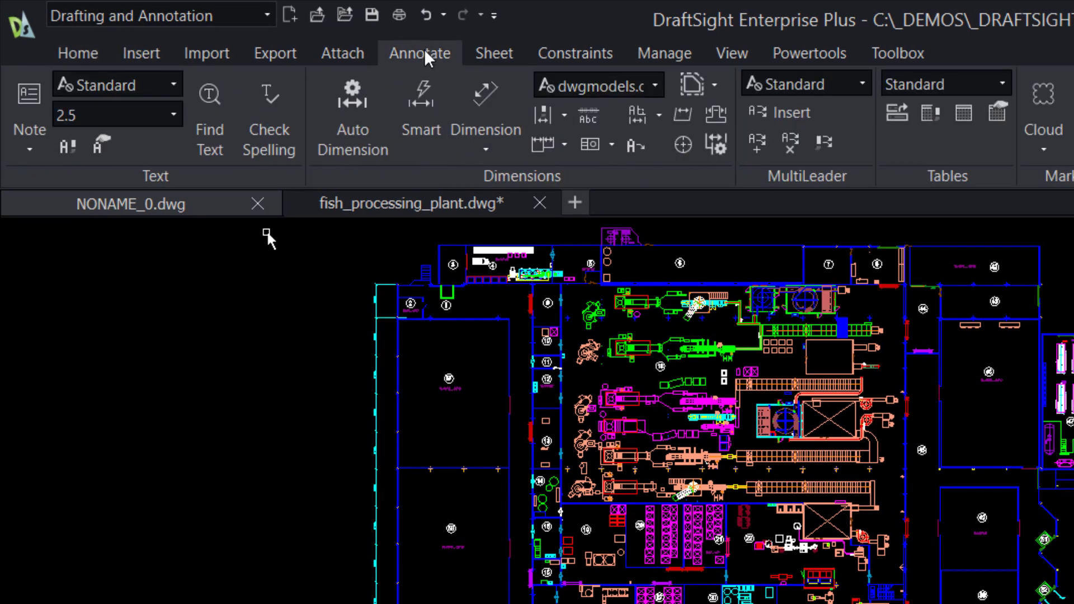
left_click(541, 56)
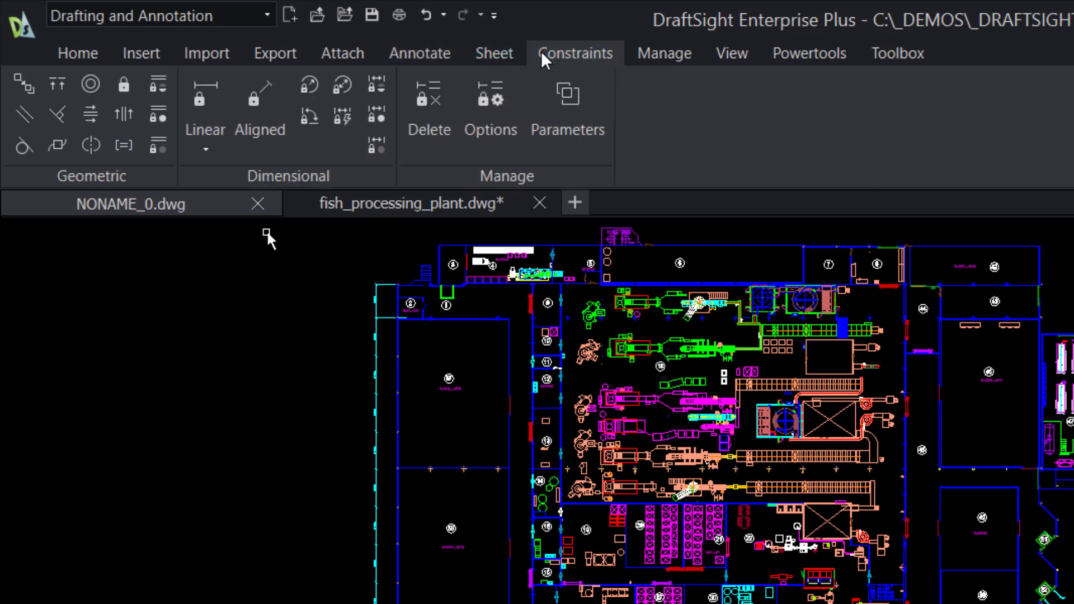
left_click(661, 56)
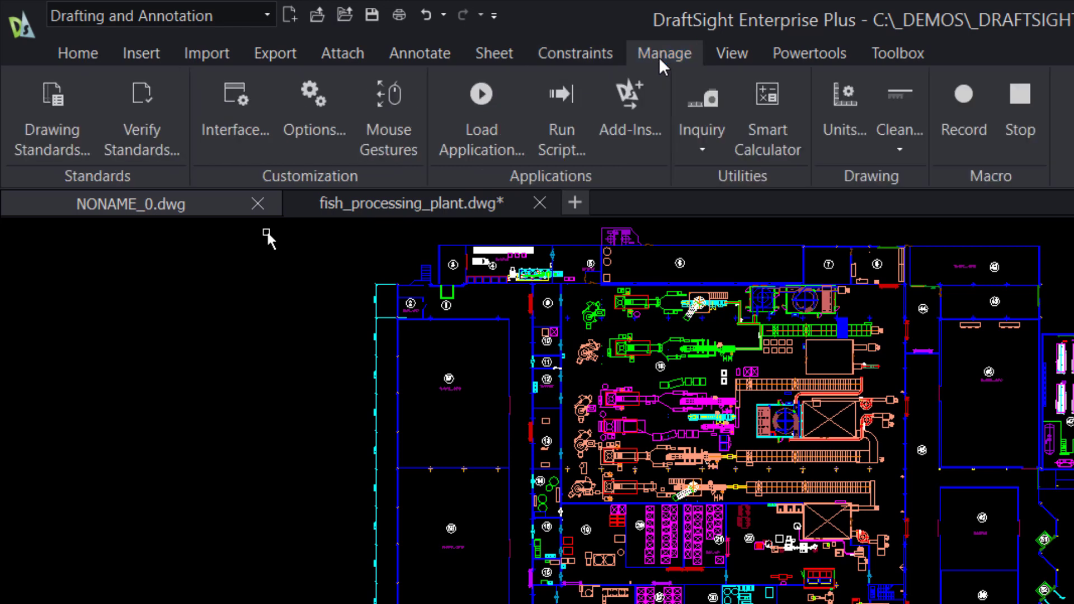
left_click(787, 51)
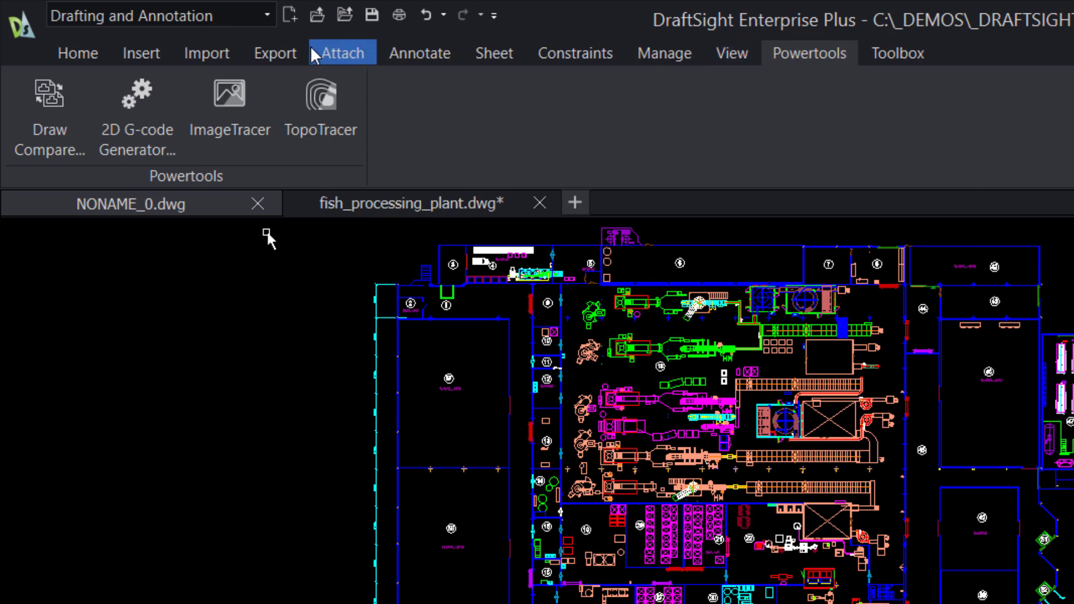
left_click(270, 16)
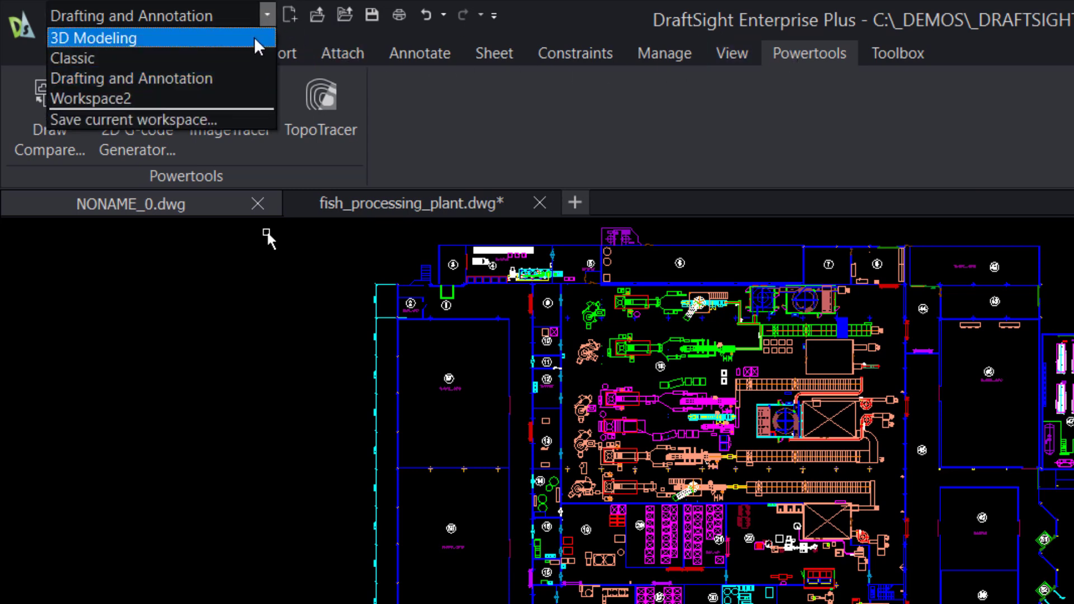
Switch to the Classic workspace, then 3D Modeling, then back to Drafting and Annotation
left_click(252, 57)
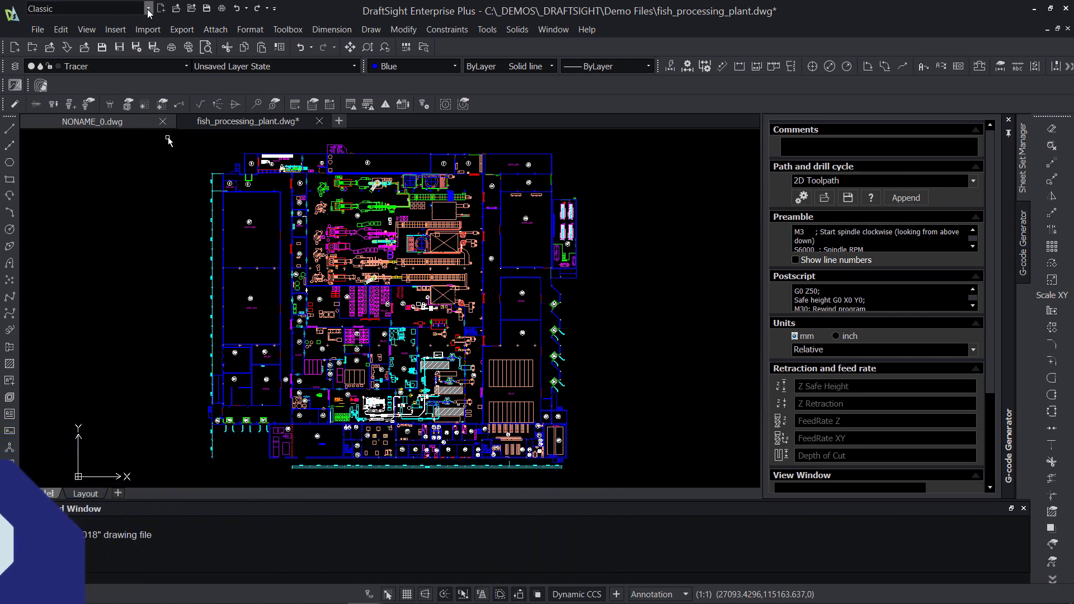
left_click(148, 9)
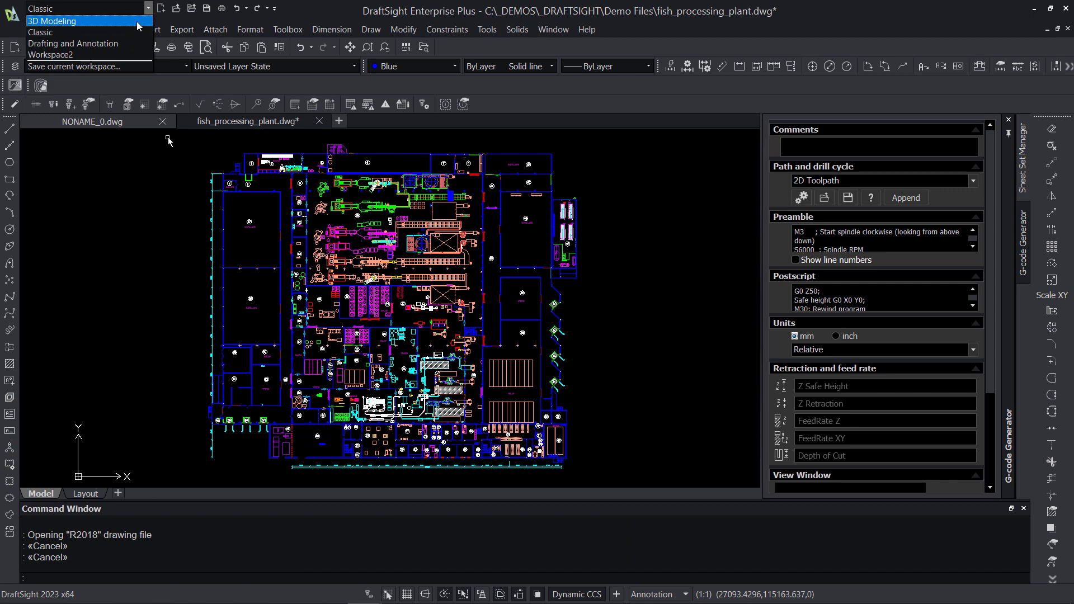
left_click(137, 21)
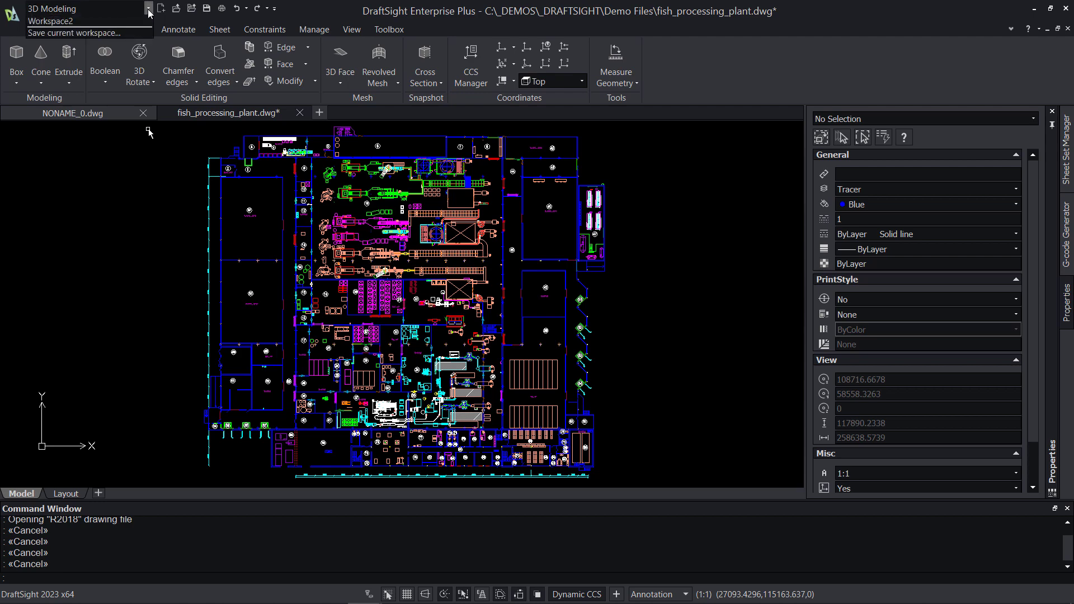
left_click(149, 9)
left_click(124, 43)
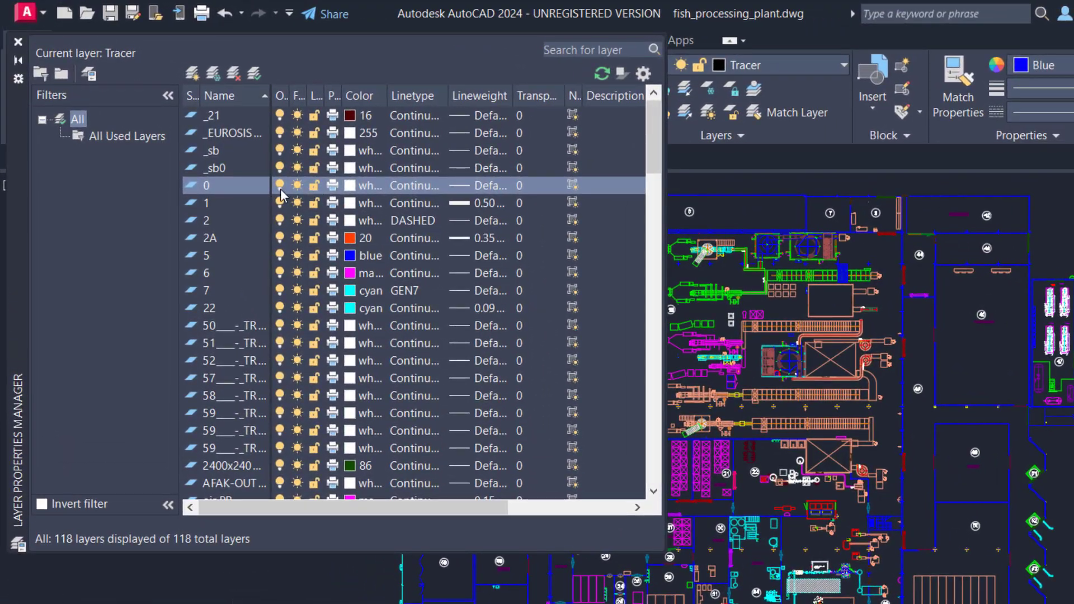
Turn layers 0 and 1 off and back on, then enlarge the palette and widen the Name column
left_click(279, 186)
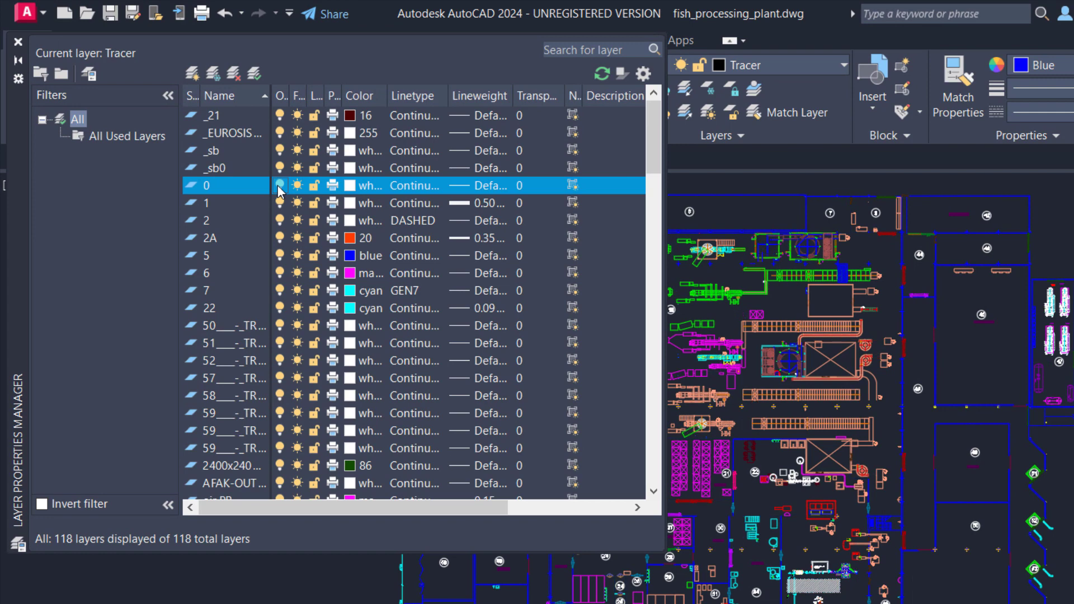
left_click(279, 187)
left_click(279, 204)
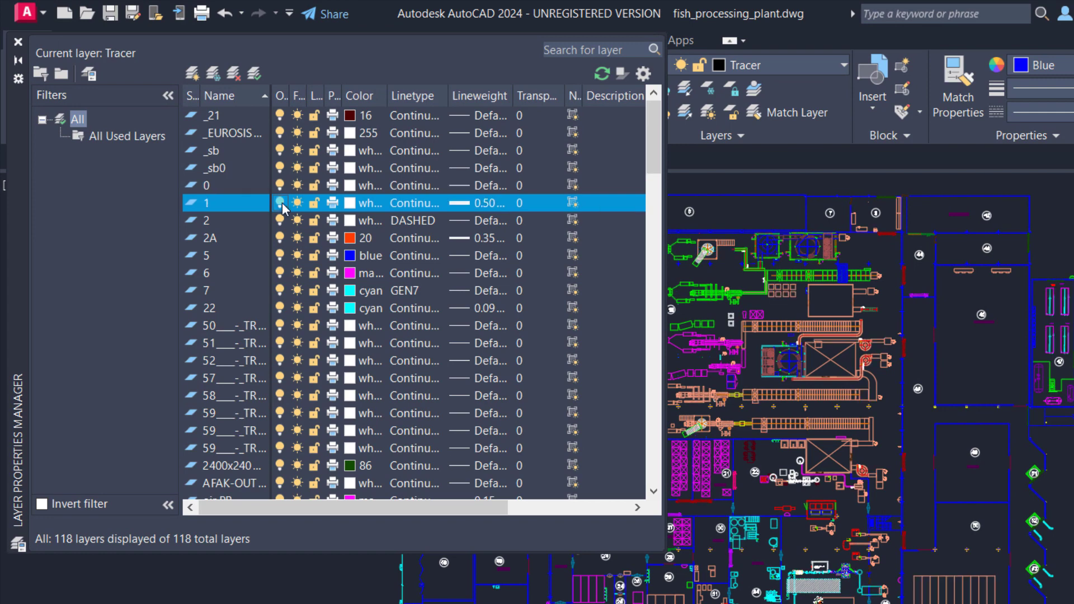
left_click(279, 204)
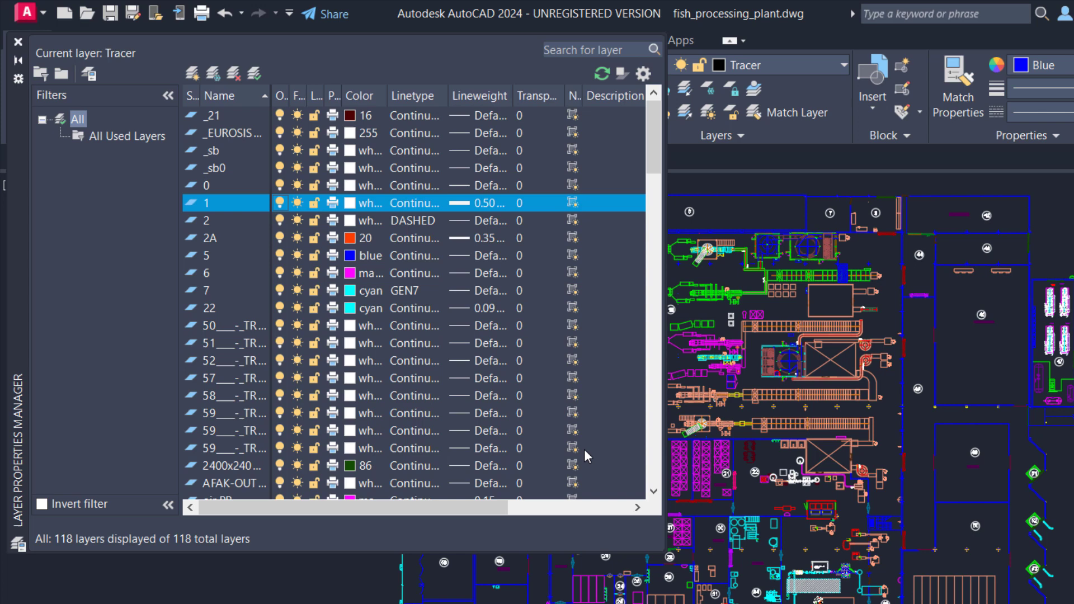
left_click_drag(664, 551, 795, 603)
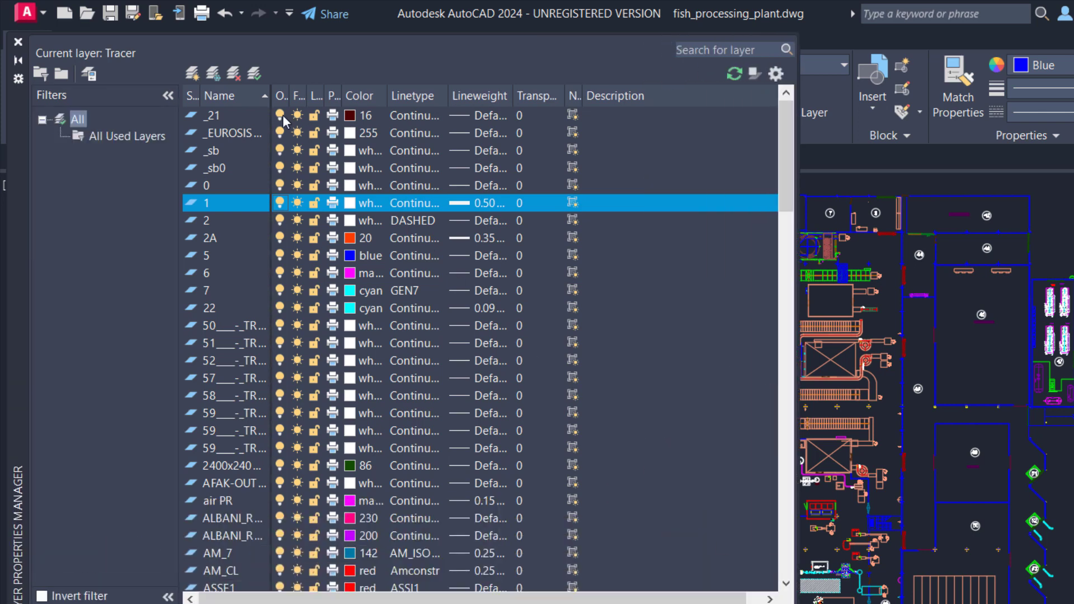
left_click_drag(270, 101, 364, 103)
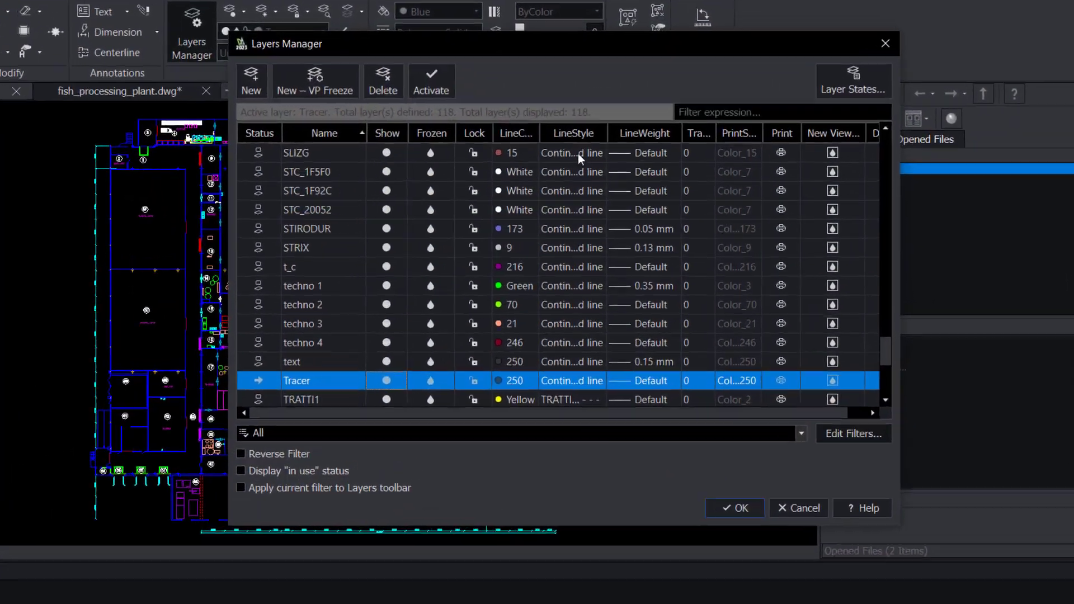
Check layer SLIZG's line-style choices, leave them unchanged, and close the layers manager
left_click(578, 155)
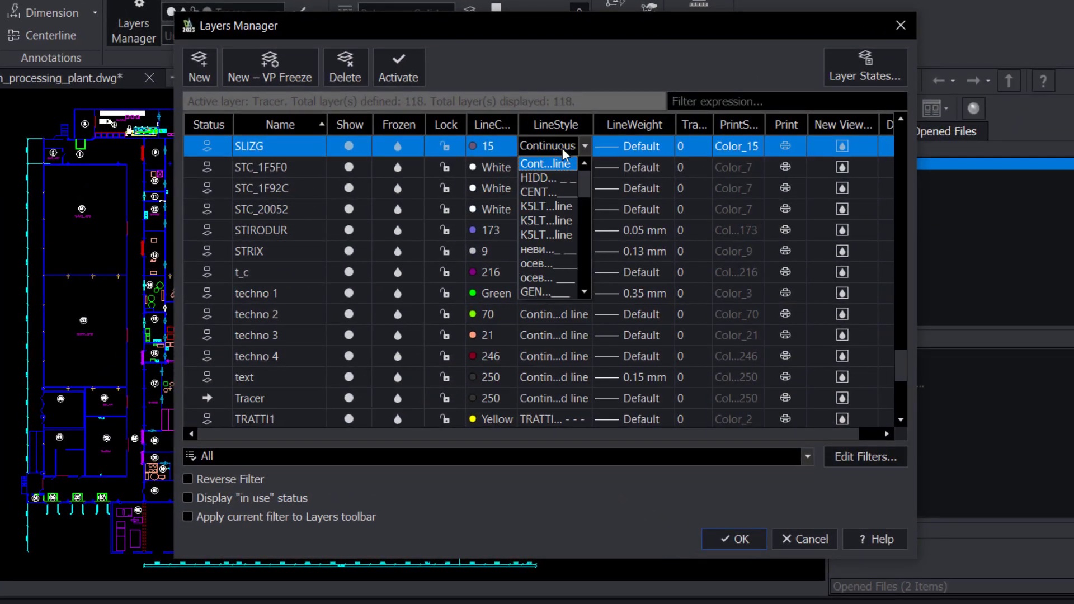
left_click_drag(597, 185, 587, 234)
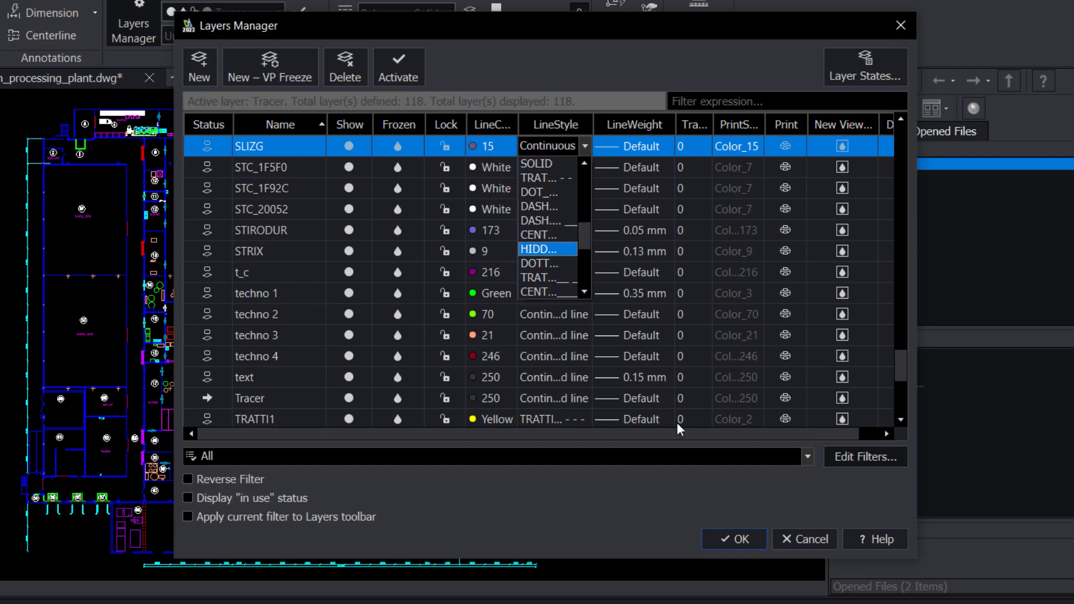
left_click(711, 492)
left_click_drag(897, 364, 878, 122)
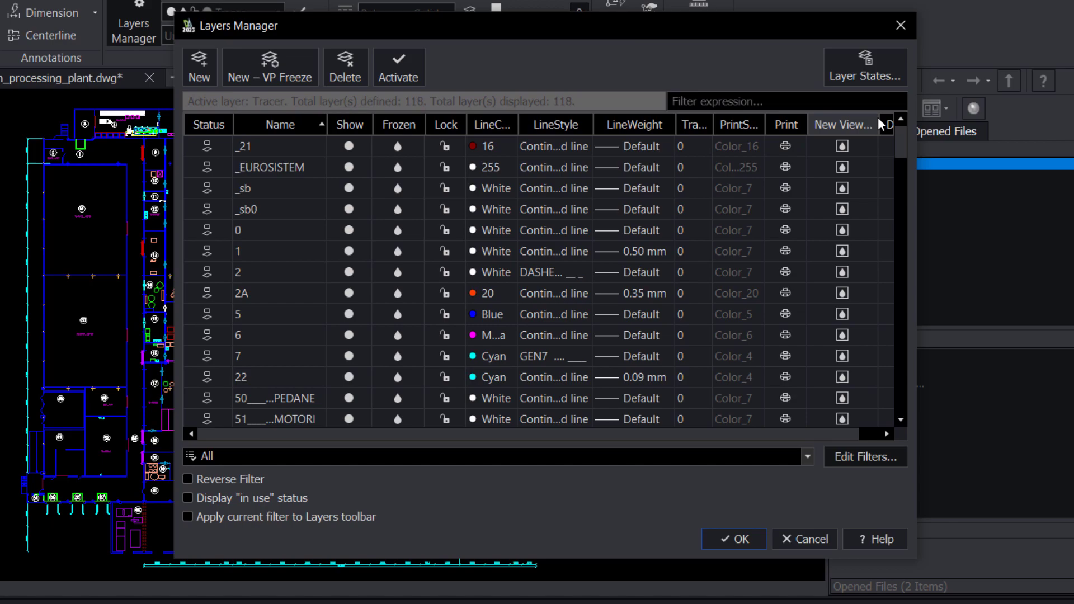
left_click(737, 540)
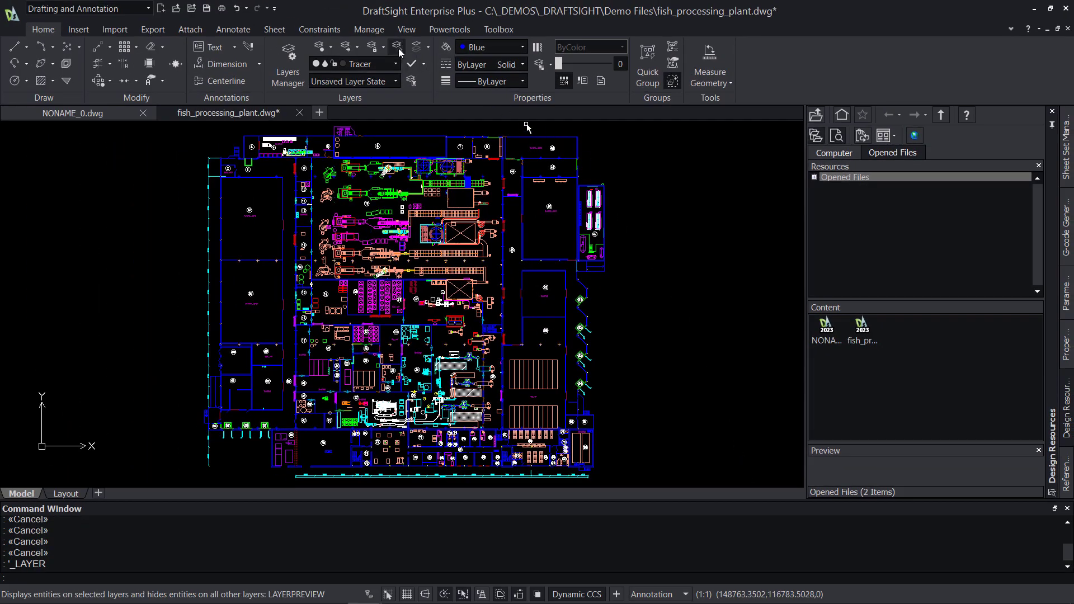
Preview layers 0, 1 and 22 in Layer Preview, then close it to restore the full drawing
left_click(401, 52)
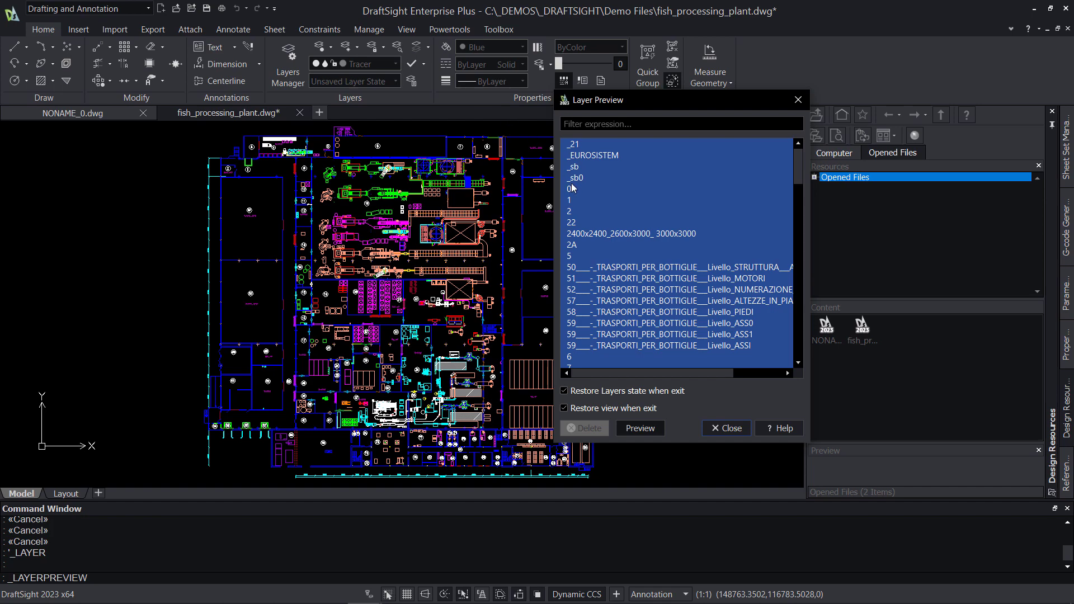
left_click(571, 188)
left_click(575, 199, "ctrl")
left_click(580, 212, "shift")
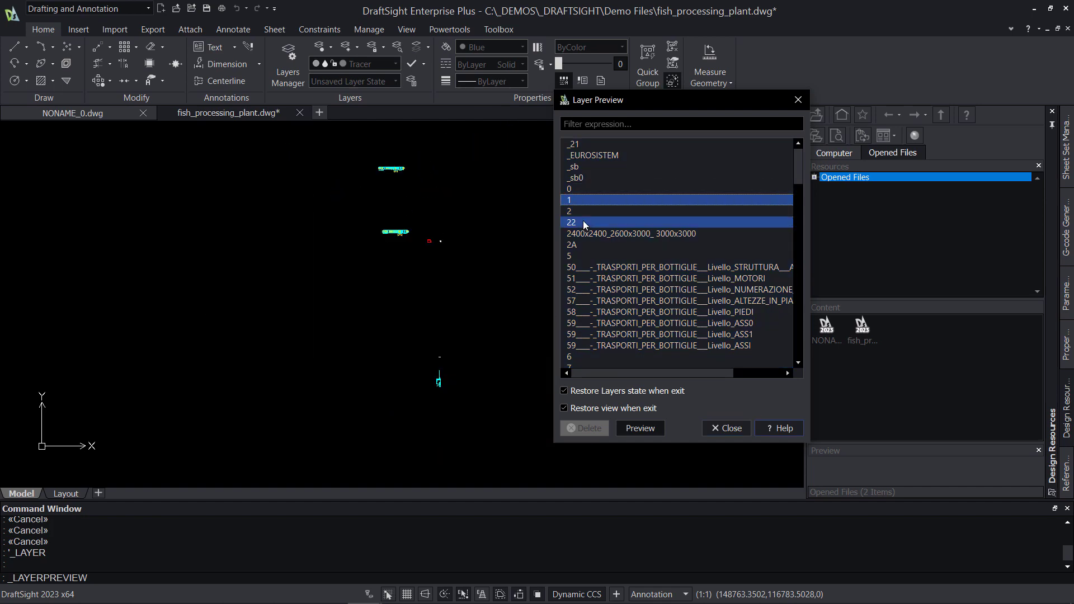
left_click(723, 428)
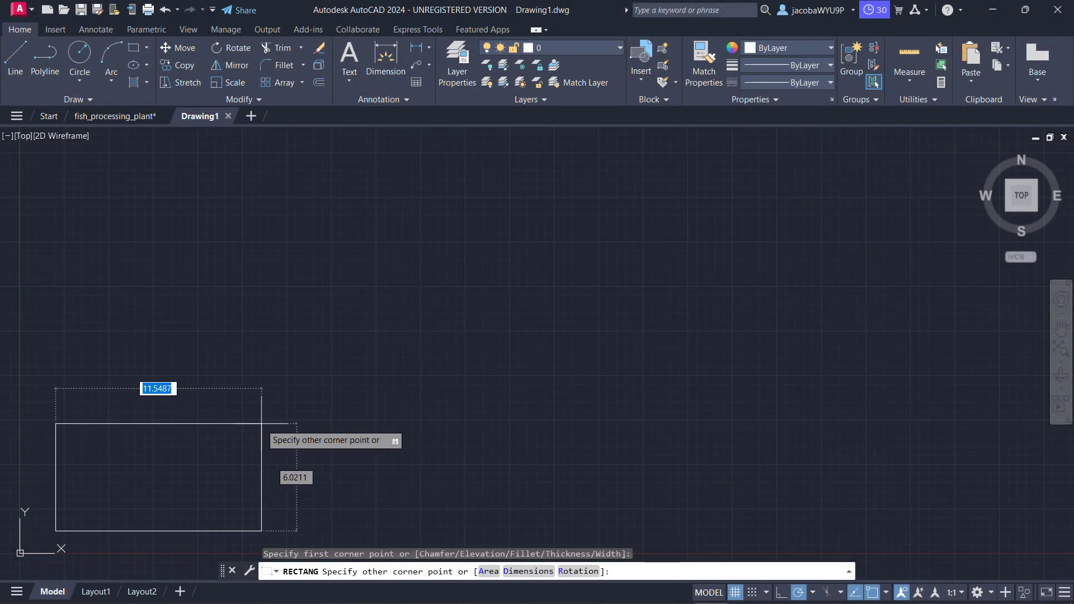
Finish the plate rectangle, fit it in view, and draw a circle inside it
left_click(283, 421)
middle_click(299, 385)
middle_click(299, 386)
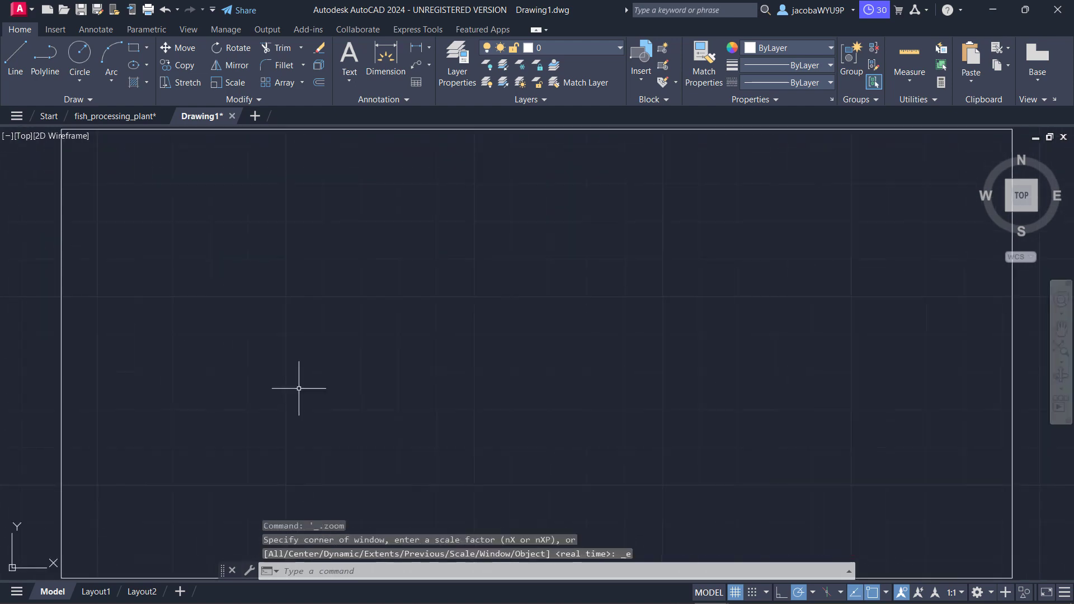
left_click(79, 61)
left_click(239, 291)
left_click(269, 265)
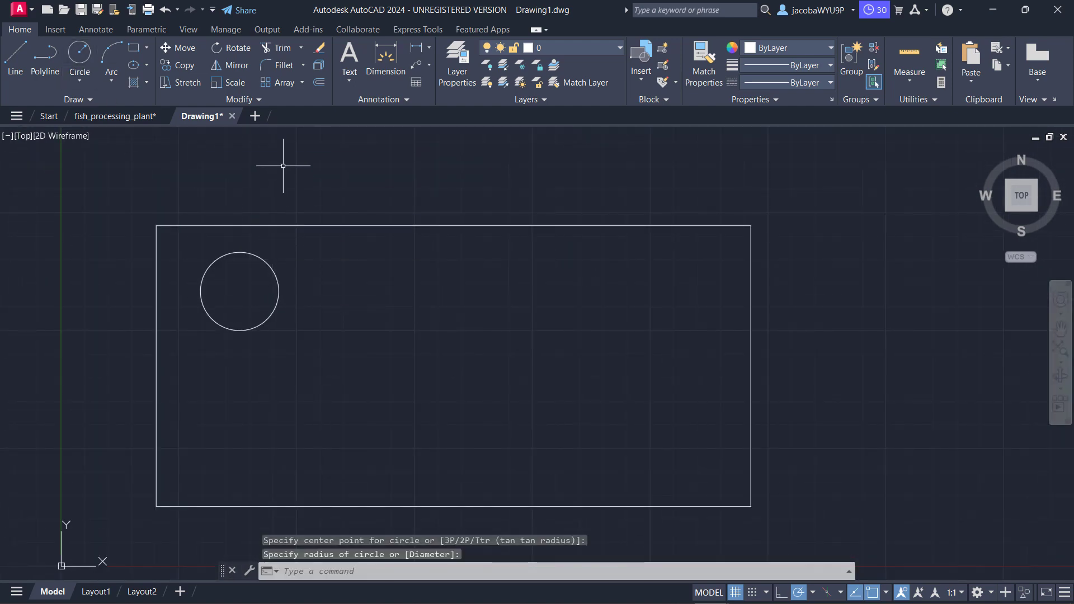
Make a rectangular array of the circle and reduce it to 2 rows
left_click(277, 82)
left_click(261, 259)
key("Return")
scroll(260, 258, "down", 2)
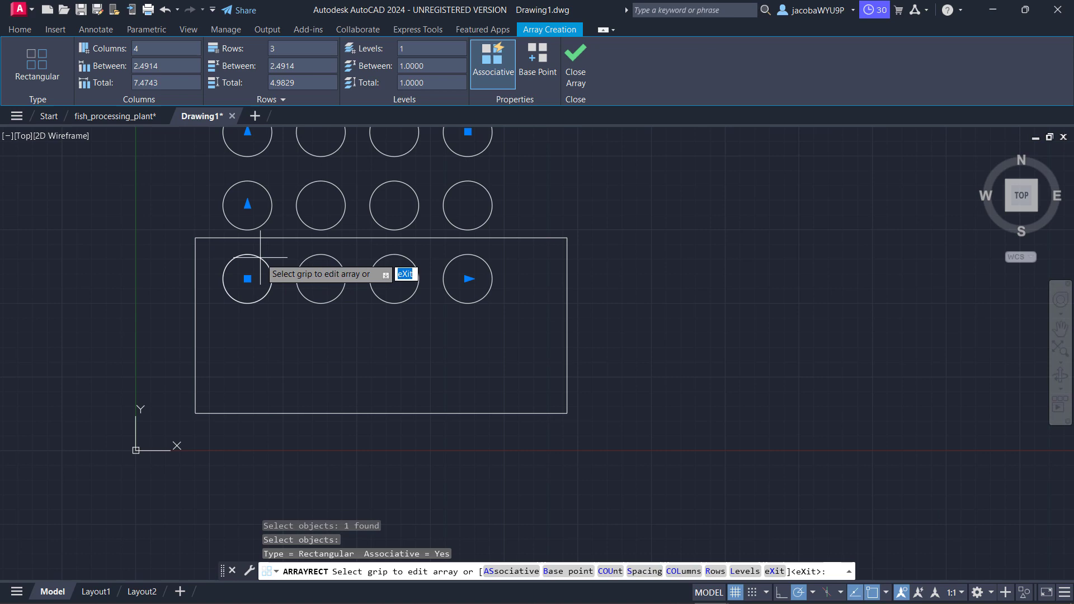
middle_click_drag(259, 263, 263, 305)
left_click(252, 173)
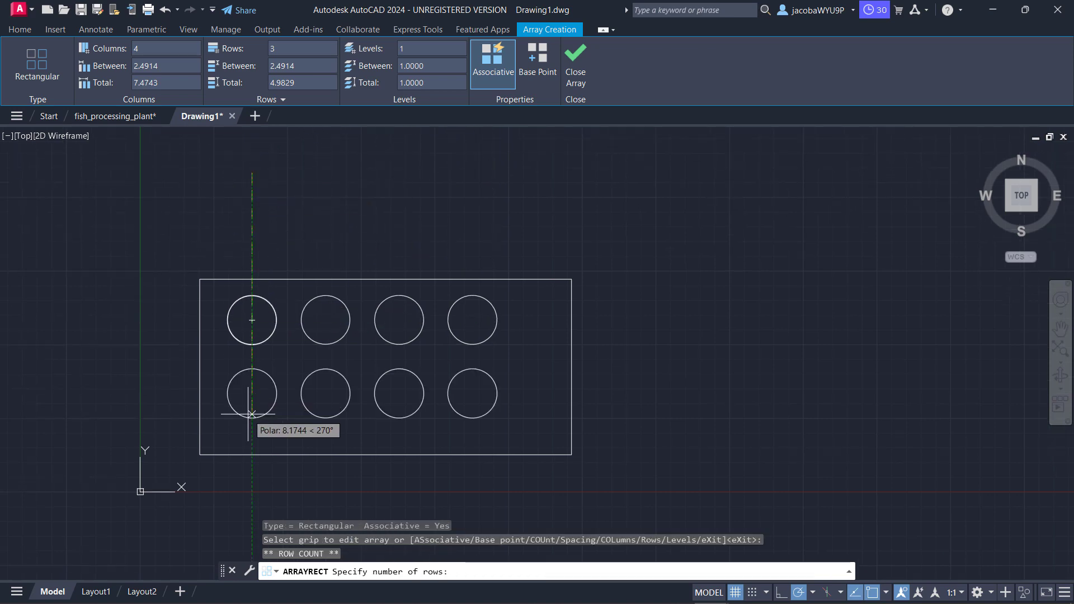
left_click(252, 414)
key("Return")
Move the circle array further right inside the rectangle
left_click(247, 313)
left_click(252, 320)
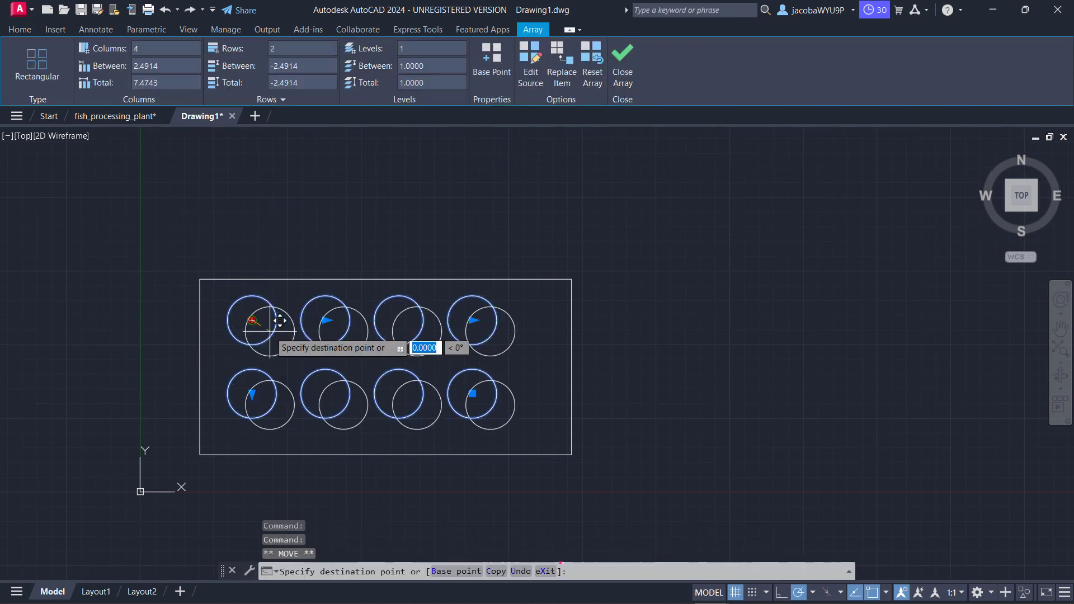
left_click(286, 316)
scroll(332, 300, "up", 3)
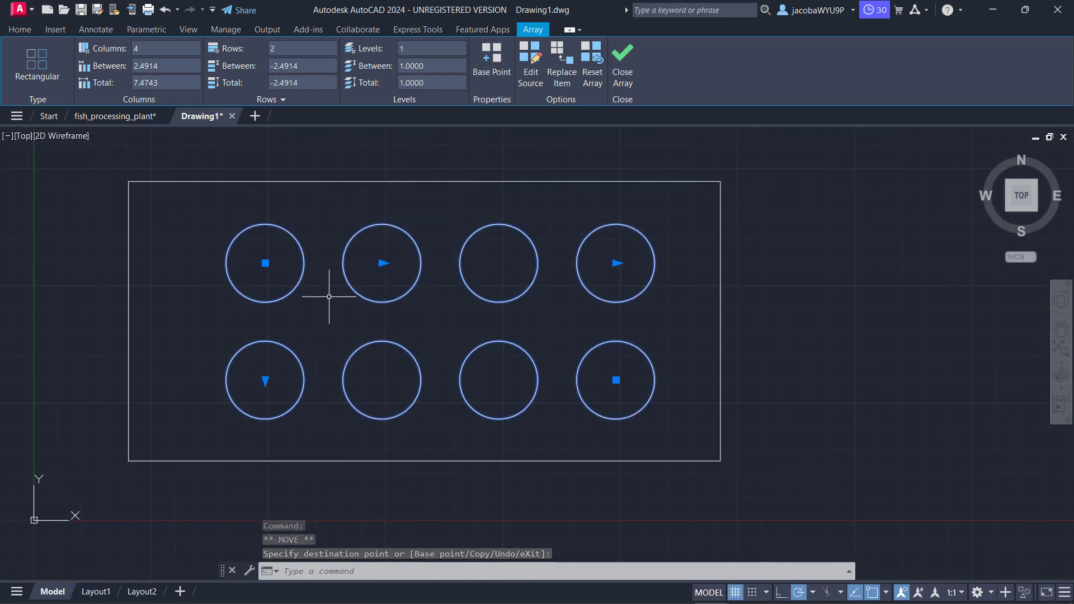
left_click(20, 29)
Dimension the rectangle's top edge, replacing the 12.6158 value with text 15.00
left_click(386, 61)
left_click(406, 180)
key("m")
key("Return")
type("15.0012.6158")
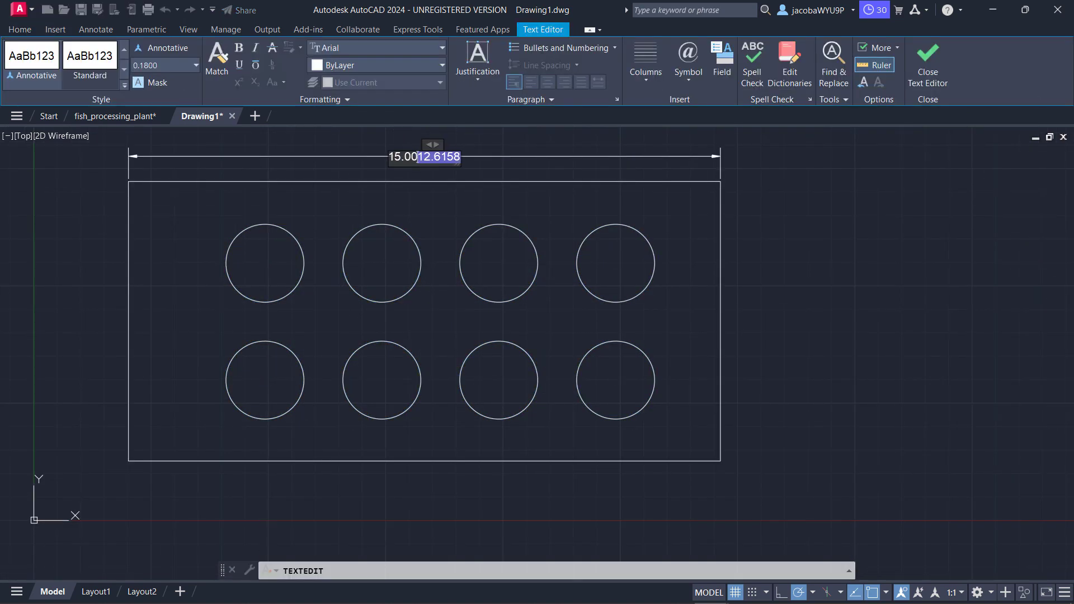
key("Delete")
key("ctrl+Return")
Draw a revision cloud around the right four circles
left_click(96, 29)
left_click(942, 62)
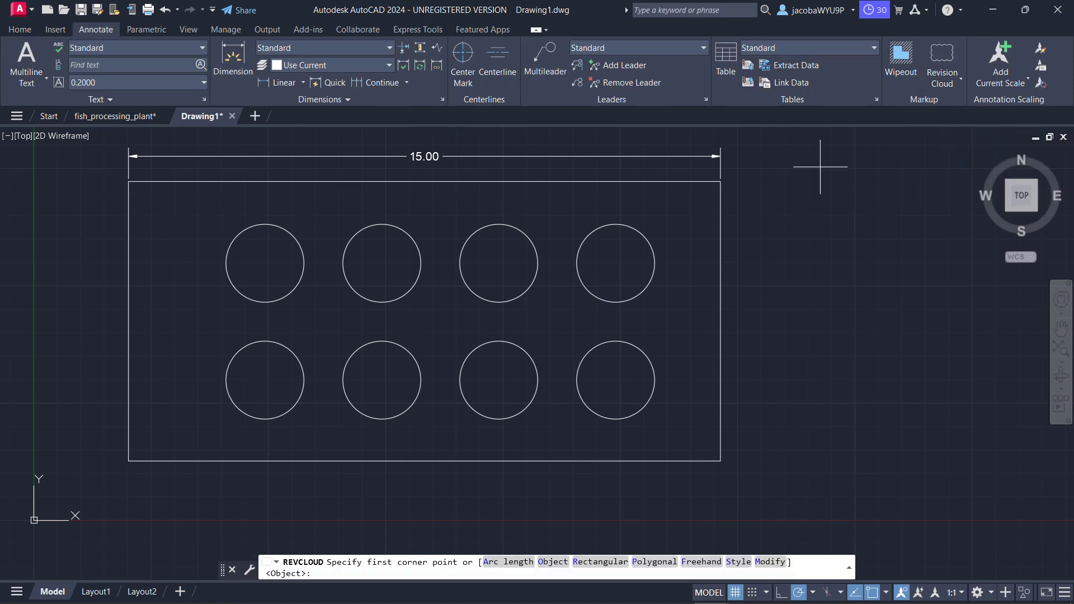
left_click(425, 191)
left_click(702, 441)
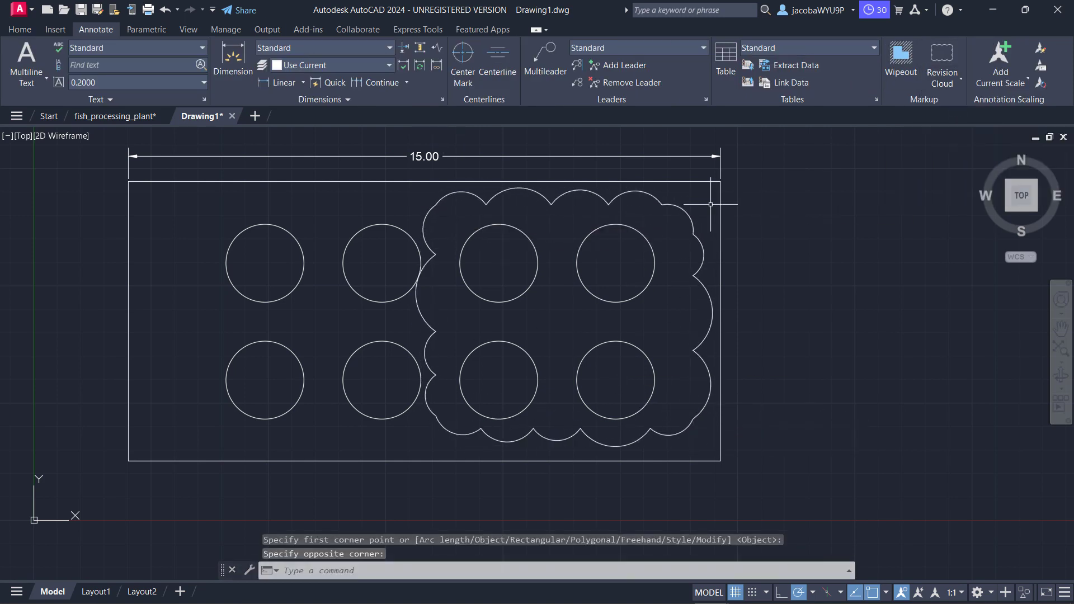
Add a leader note 'Update with new dimensions' pointing at the cloud
left_click(546, 62)
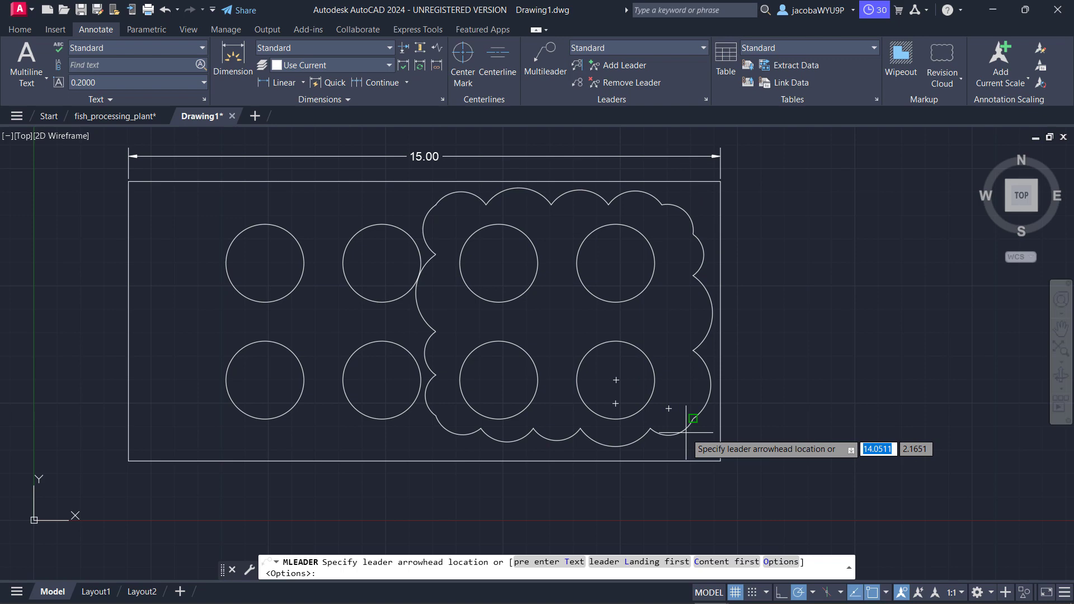
left_click(693, 418)
left_click(752, 468)
type("Update with new dimen")
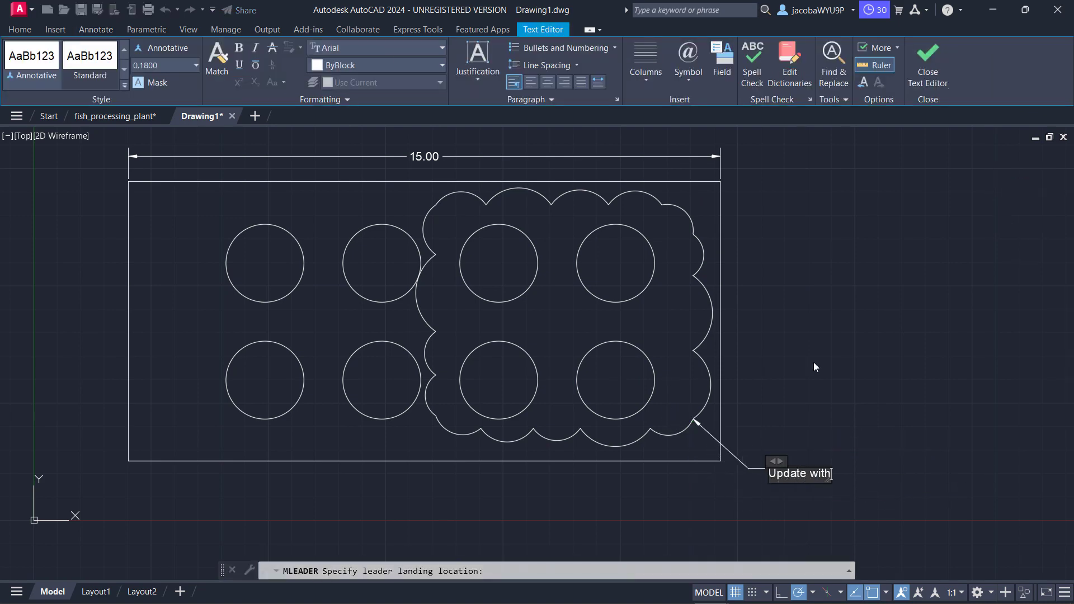
type("sions")
left_click(904, 386)
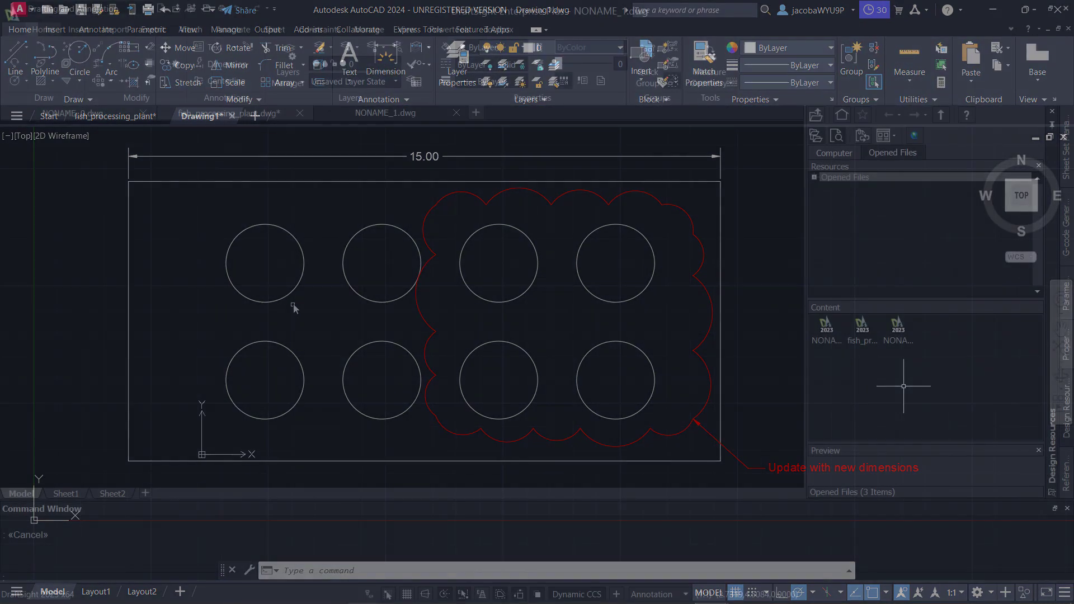
Start a rectangle with REC in DraftSight's new drawing and place its first corner
type("REC")
key("Return")
left_click(216, 443)
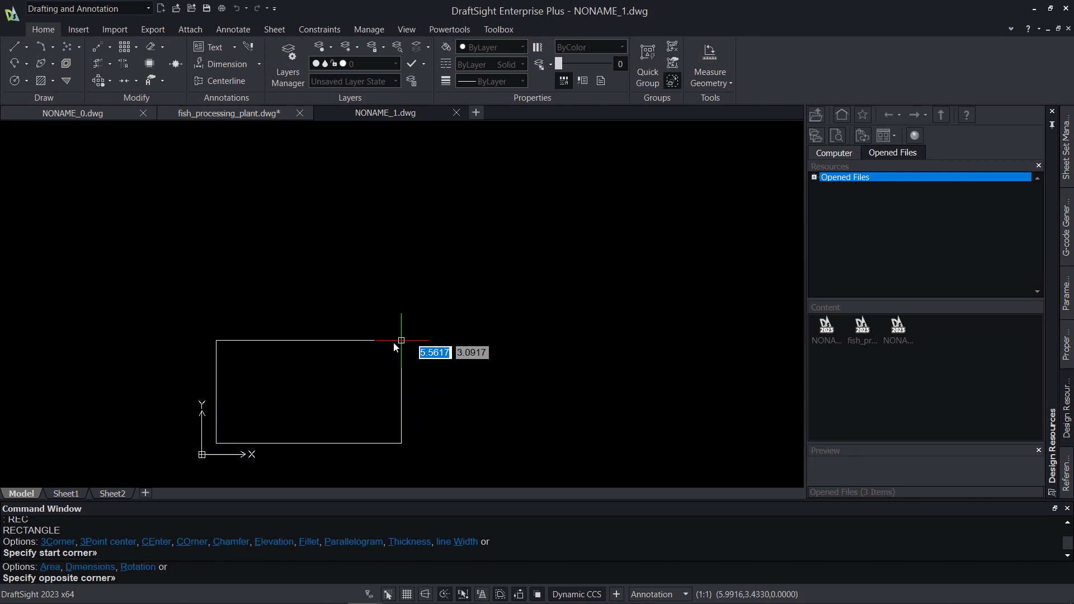
Finish the rectangle and draw a circle inside it
left_click(481, 304)
scroll(264, 384, "up", 3)
key("c")
left_click(201, 249)
left_click(238, 225)
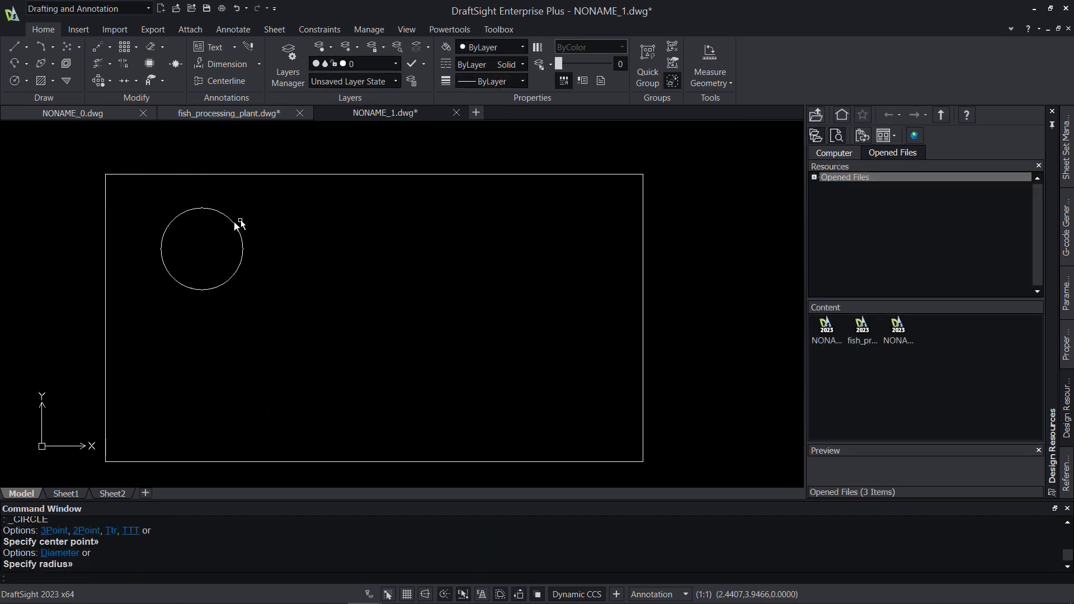
Pattern the circle linearly into a 2-by-4 grid, keeping all four columns
left_click(126, 49)
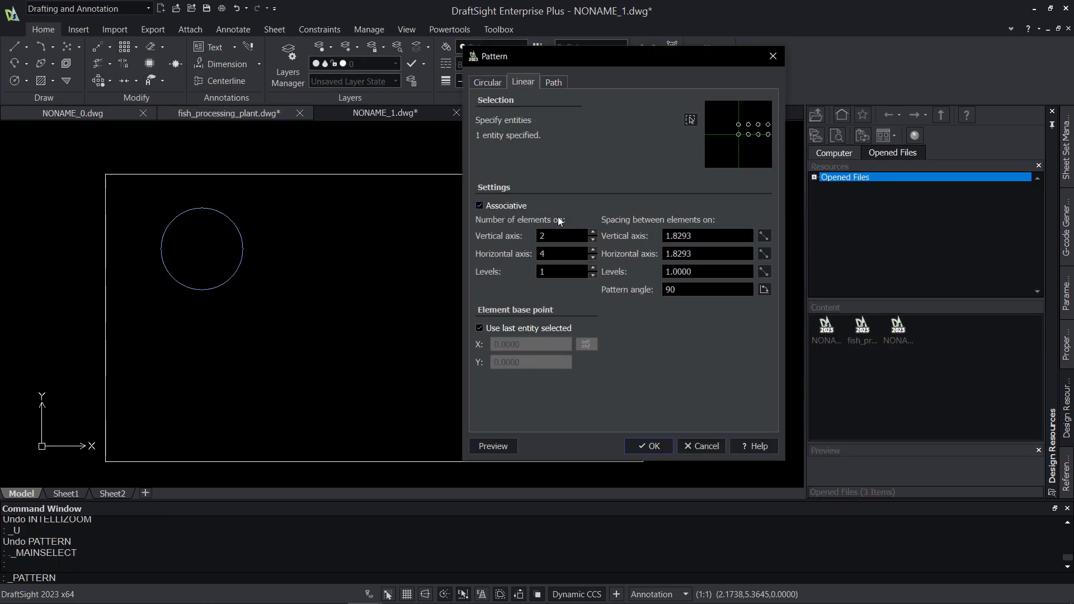
left_click(649, 446)
left_click(364, 232)
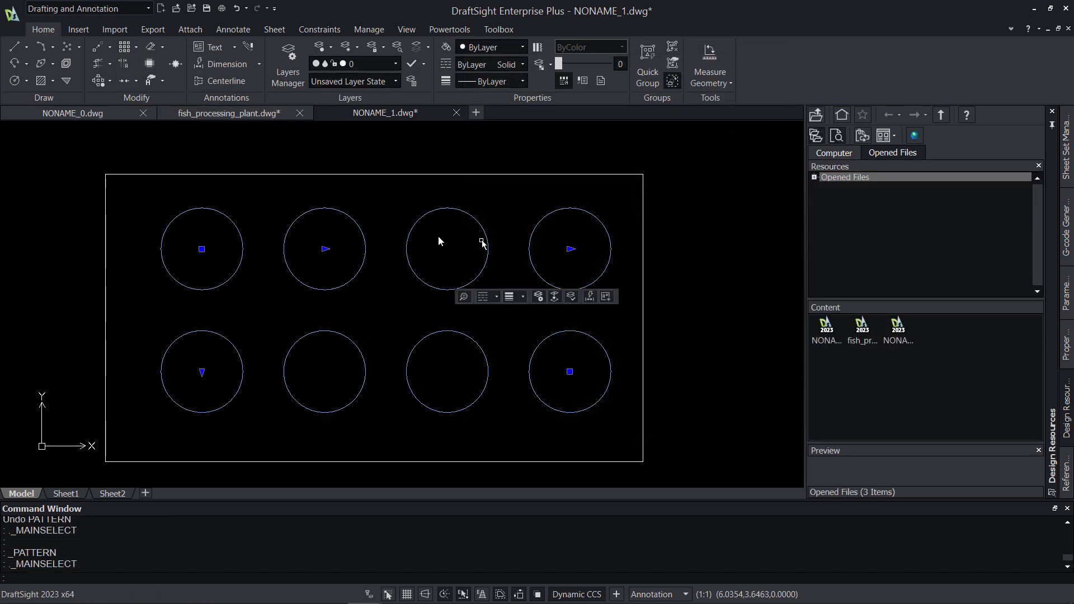
left_click(569, 248)
key("Escape")
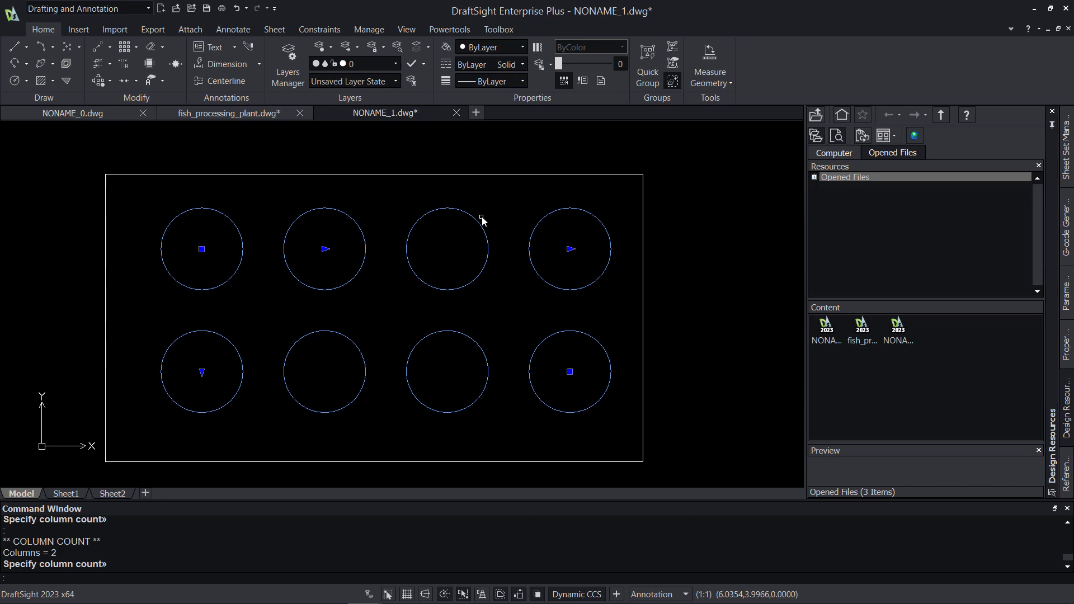
Dimension the rectangle's top width and its 4.2847 right-side height
left_click(221, 64)
left_click(340, 174)
left_click(369, 154)
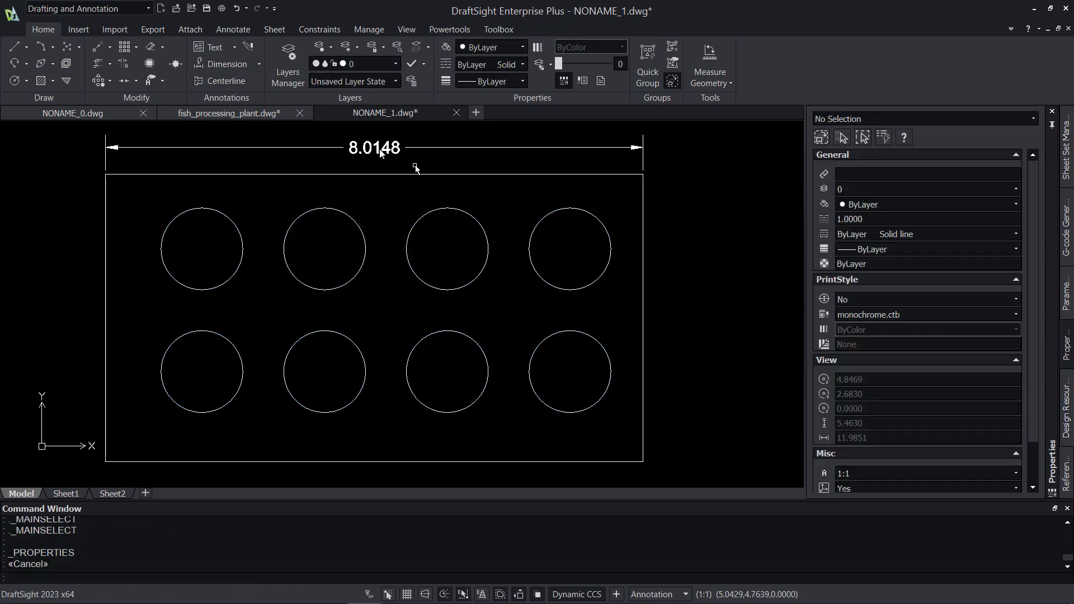
left_click(643, 175)
left_click(643, 462)
left_click(692, 356)
left_click(692, 356)
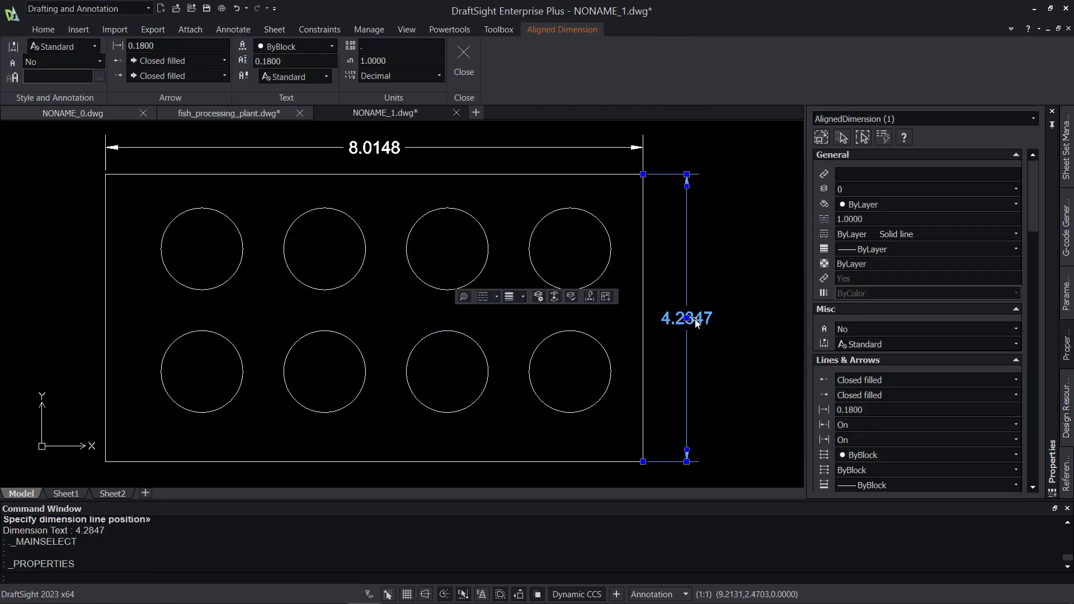
Draw a rectangular revision cloud around the right circles
left_click(579, 56)
left_click(391, 196)
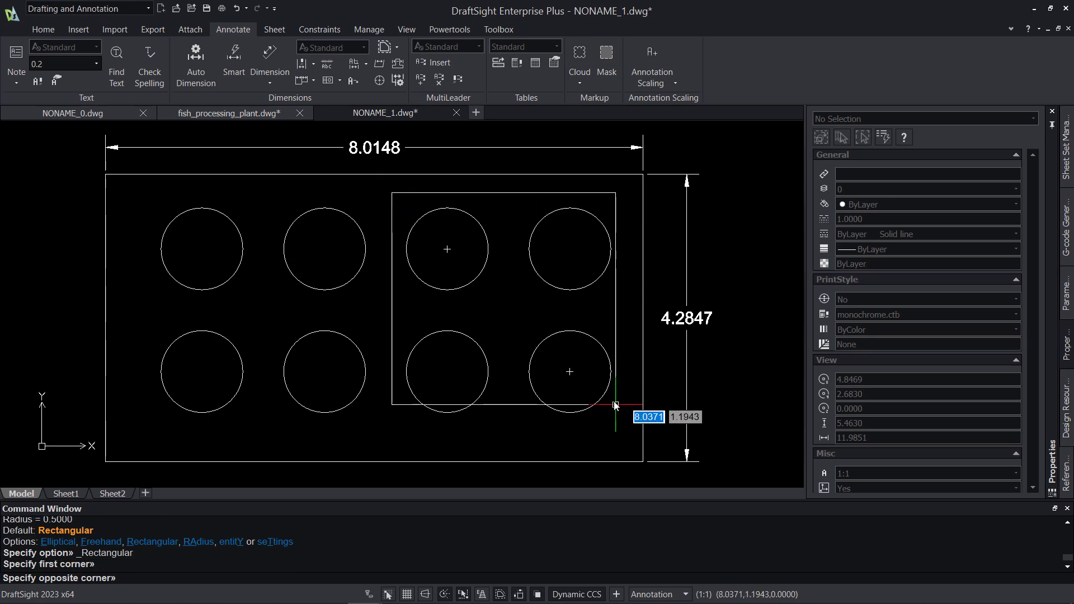
left_click(615, 400)
middle_click_drag(571, 321, 526, 283)
Add a leader note 'Update with new dimensions' pointing at the cloud
left_click(438, 63)
left_click(551, 398)
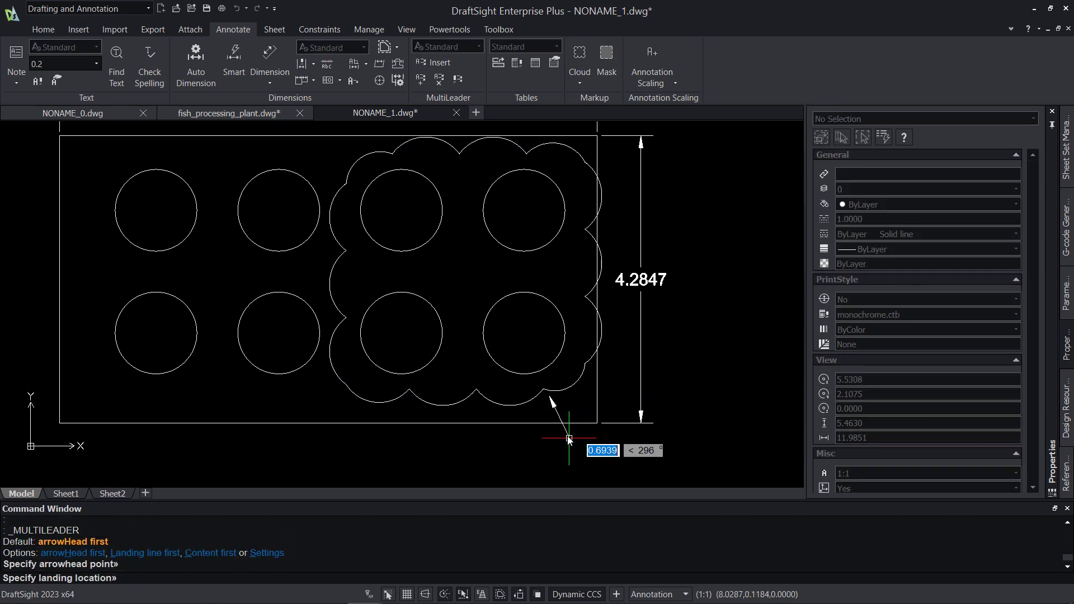
left_click(595, 444)
type("Update with new dimensions")
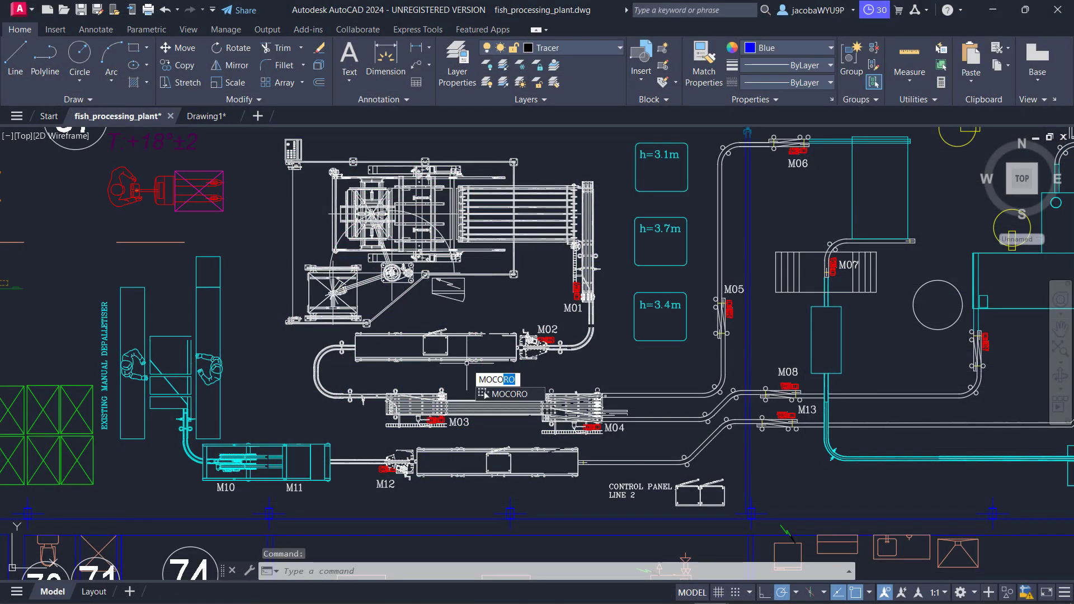
Rotate the equipment block near M01 about its corner with move-copy-rotate
key("Return")
left_click(452, 246)
key("Return")
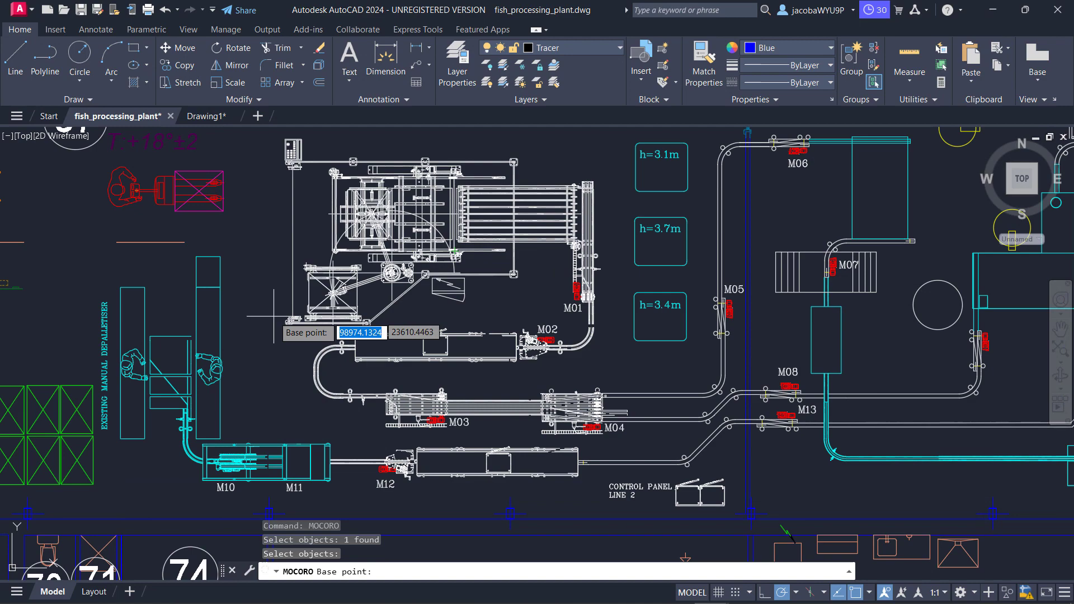
left_click(290, 322)
type("r")
key("Return")
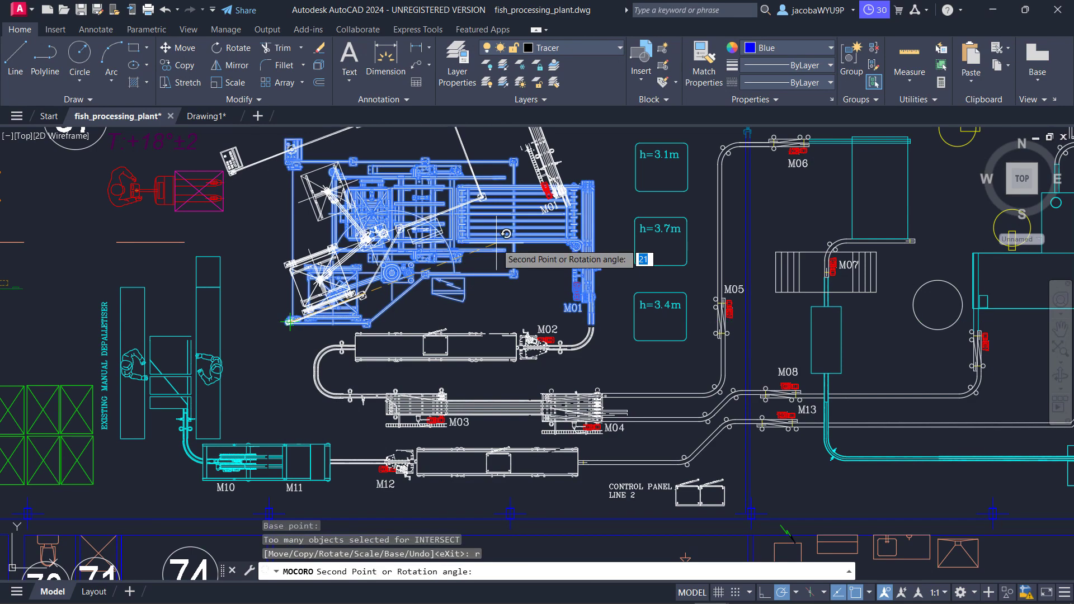
left_click(594, 277)
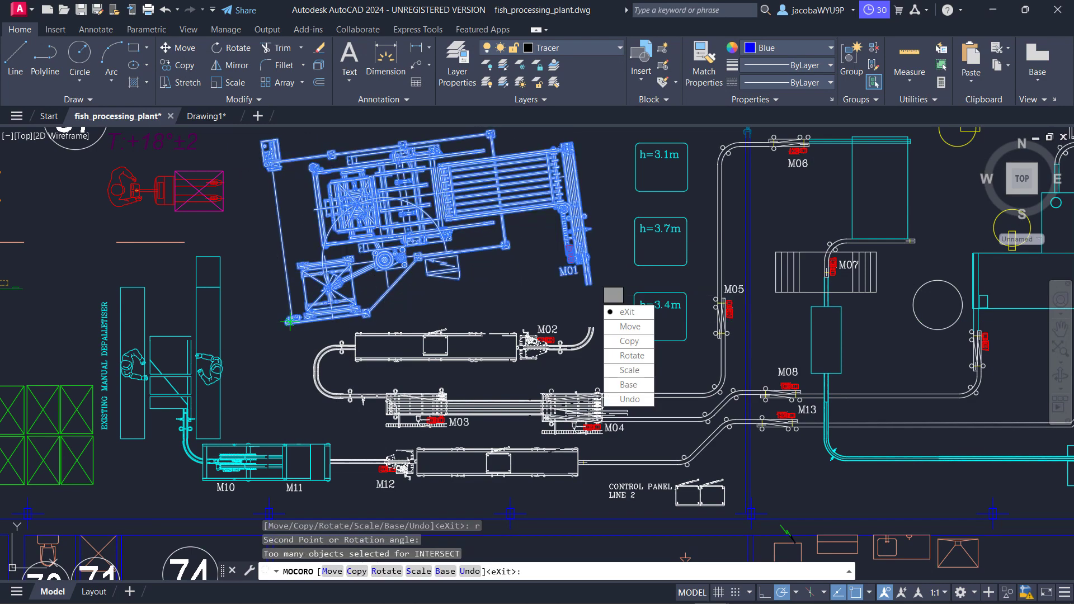
key("Return")
Place three blue donuts near M02 with DONUT, then cancel the command
type("donut")
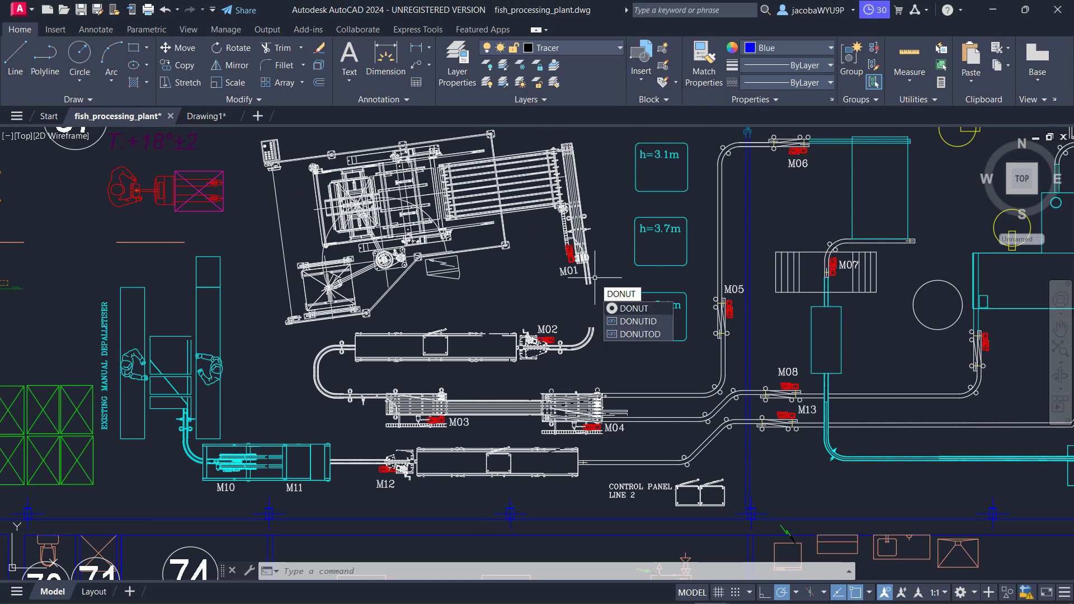
key("Return")
scroll(617, 315, "up", 6)
left_click(588, 295)
left_click(642, 232)
left_click(660, 231)
left_click(652, 223)
left_click(594, 266)
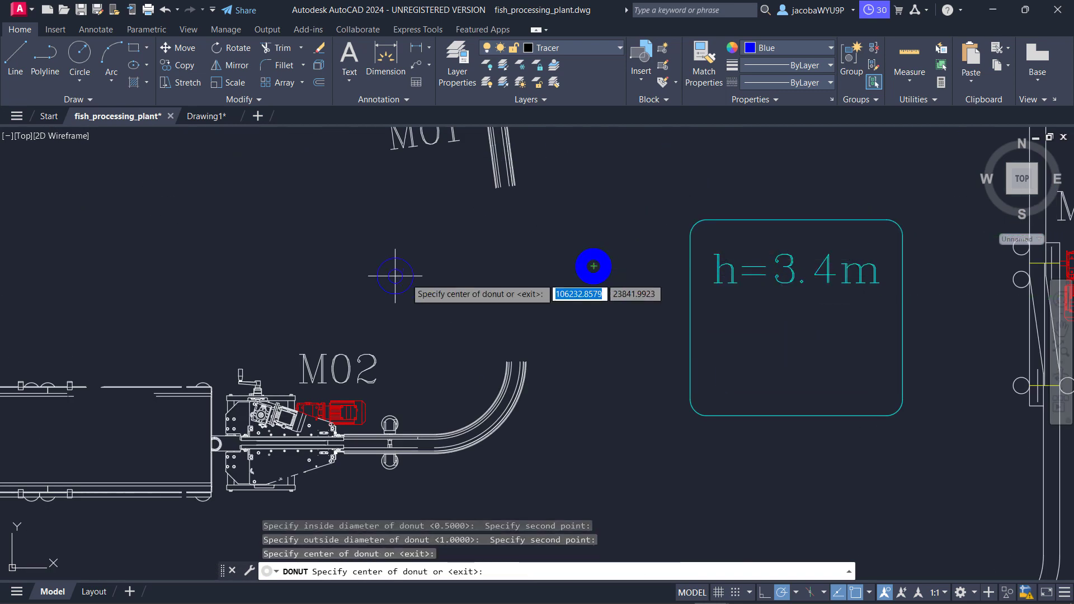
left_click(358, 266)
left_click(473, 266)
scroll(511, 314, "down", 4)
key("Escape")
Draw an MLINE that runs horizontally, turns diagonally, then rises vertically
type("MLINE")
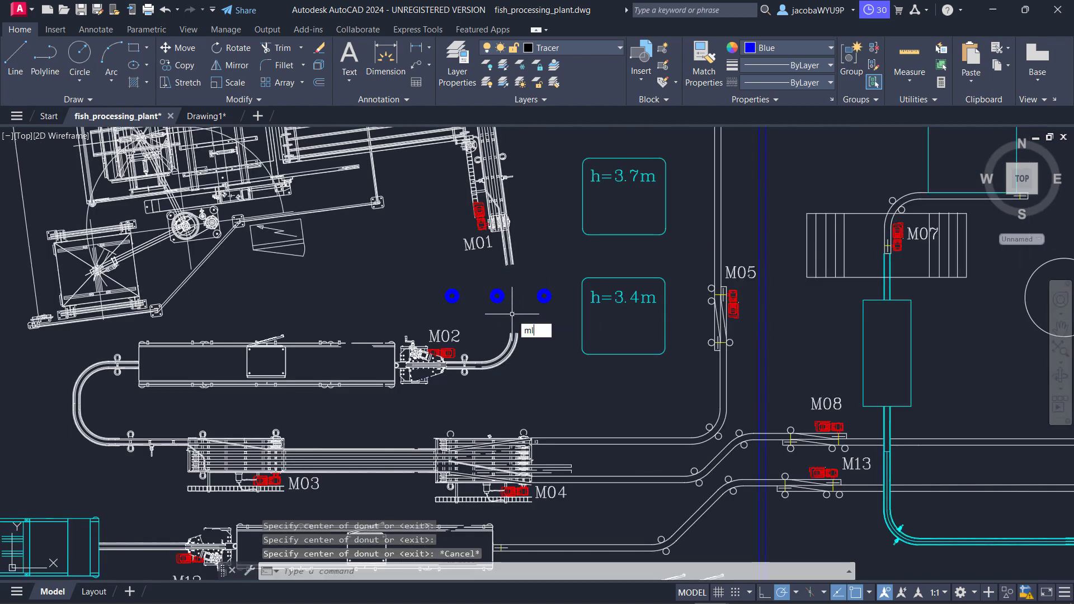
left_click(547, 346)
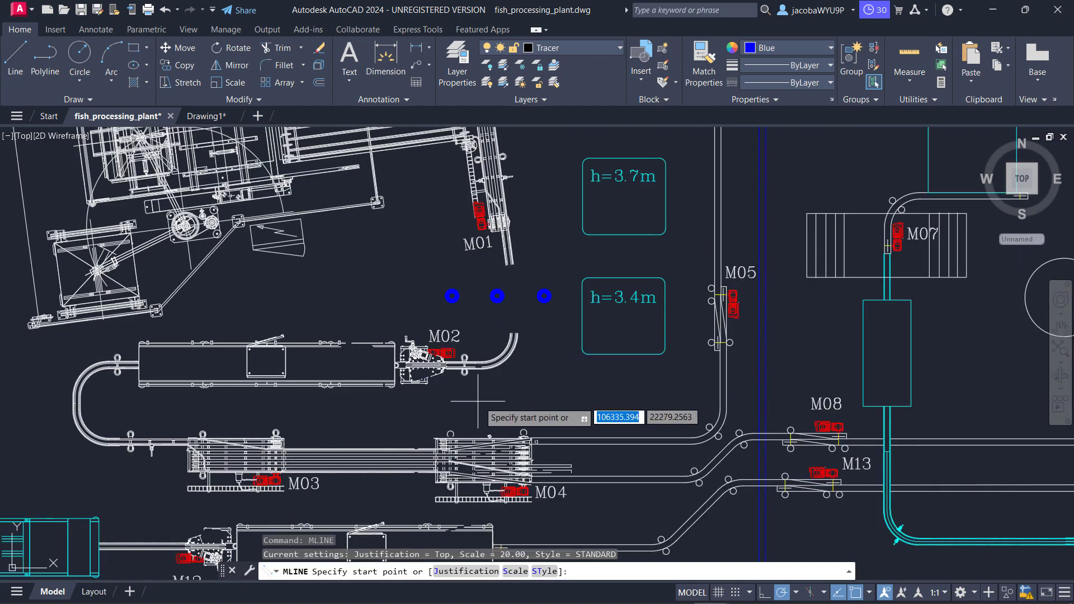
left_click(428, 410)
left_click(498, 411)
left_click(531, 383)
left_click(530, 316)
scroll(505, 379, "up", 4)
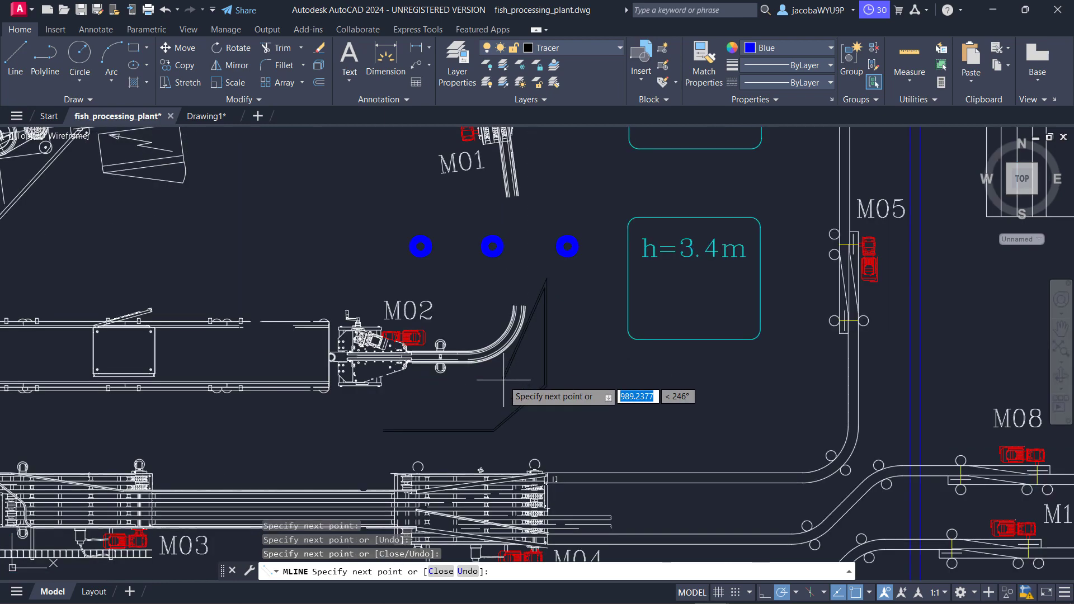
key("Escape")
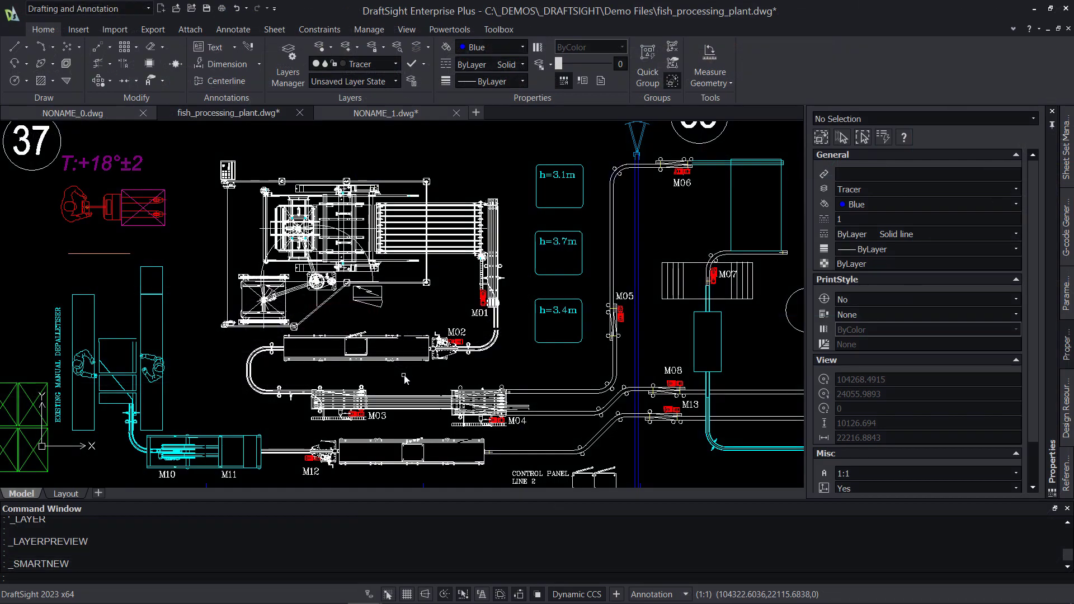
Rotate the large machine block about its lower-left corner with MOCORO
type("MOCORO")
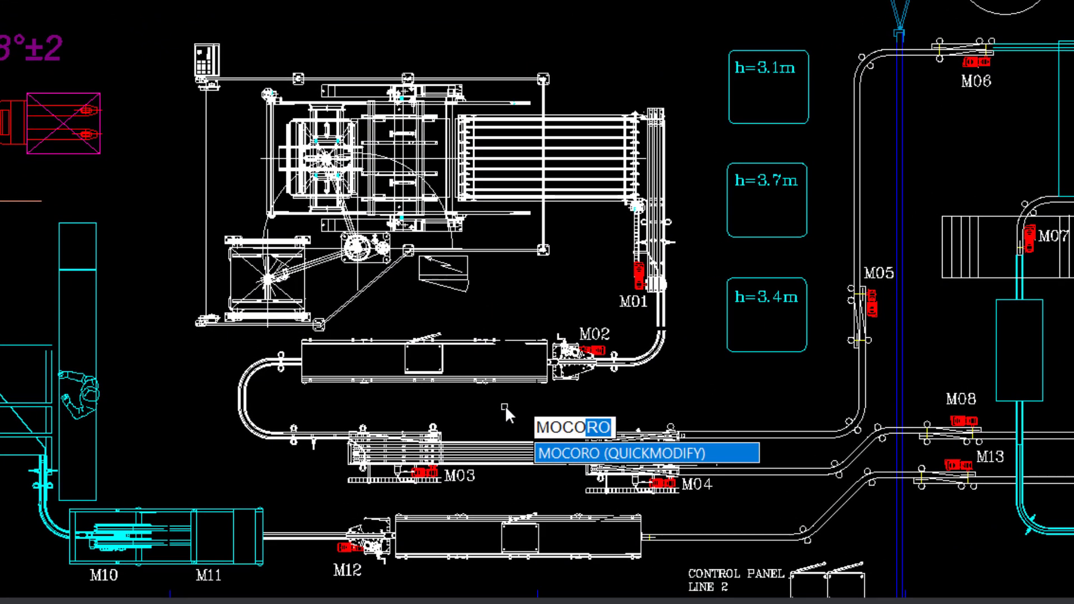
key("Return")
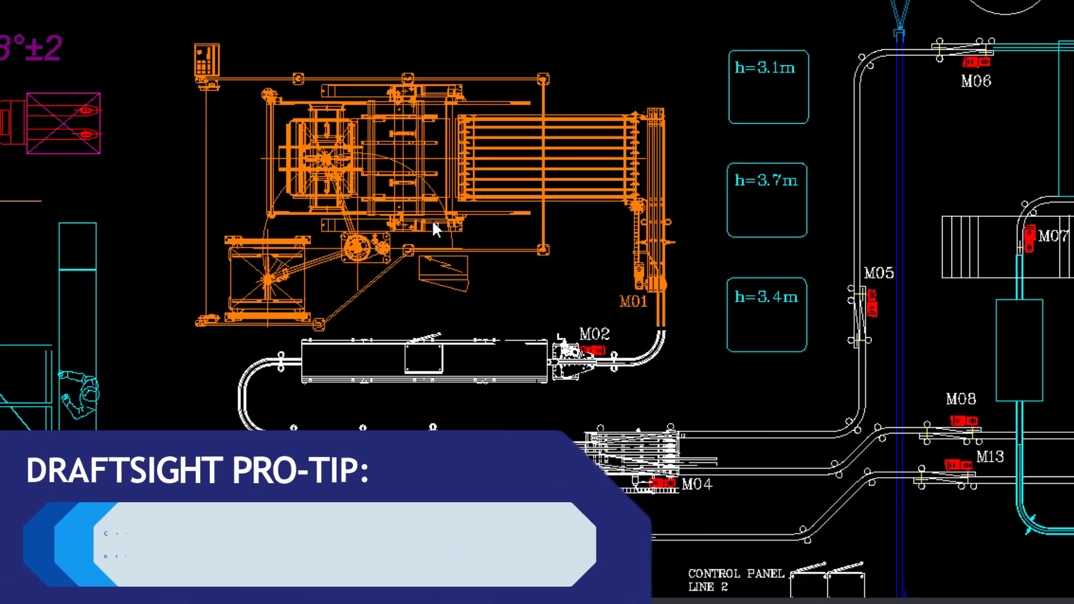
left_click(430, 216)
left_click(200, 321)
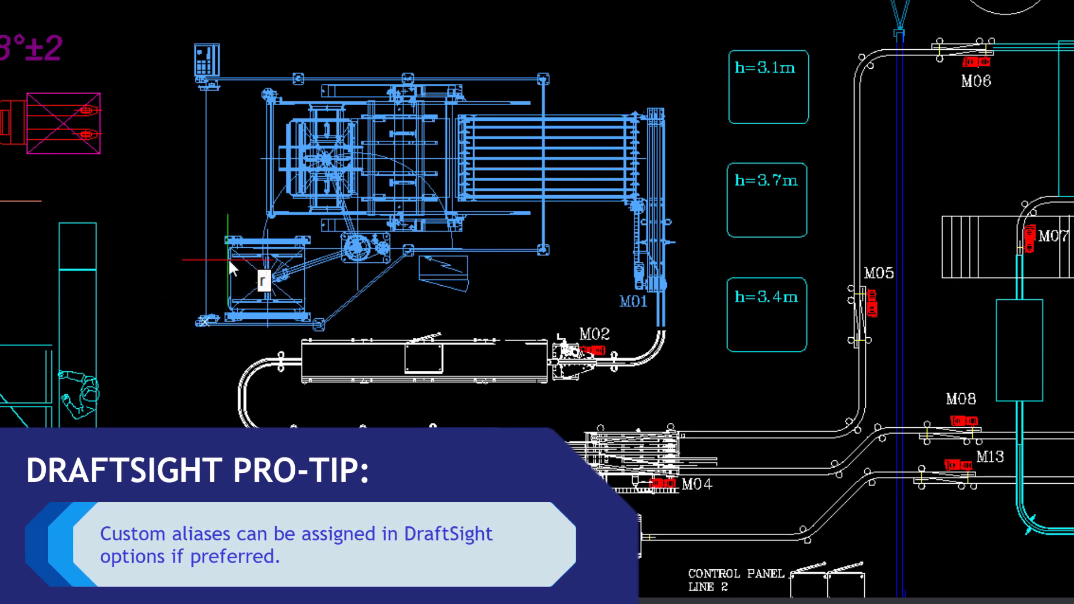
left_click(499, 265)
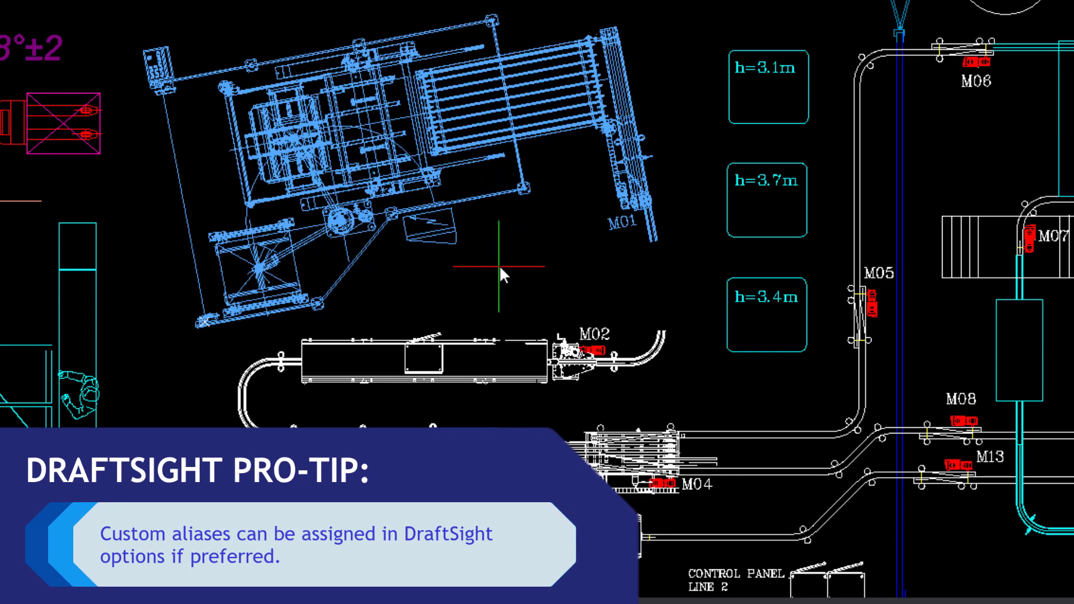
Place three blue donuts above M02 with the DONUT command
scroll(616, 402, "up", 5)
mouse_move(573, 378)
middle_mouse_down()
mouse_move(558, 423)
mouse_move(558, 517)
middle_mouse_up()
type("DONUT")
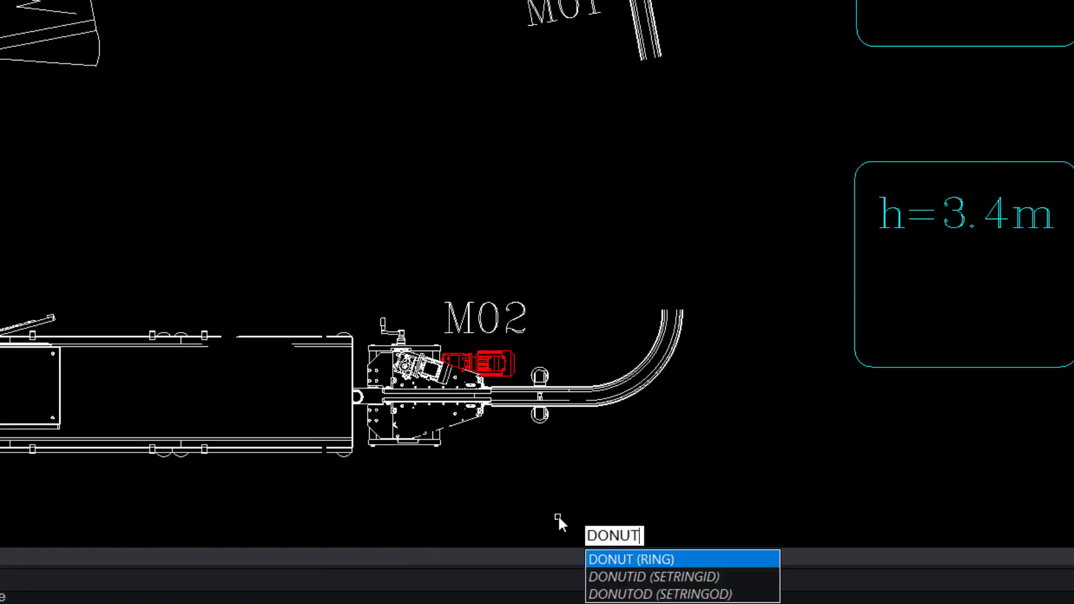
key("Return")
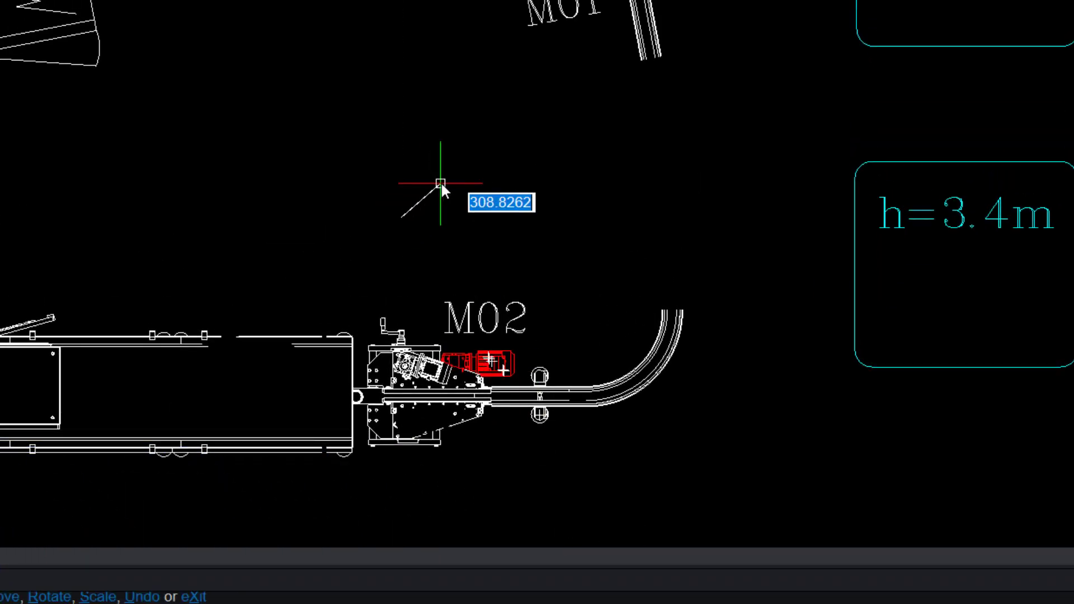
left_click(441, 184)
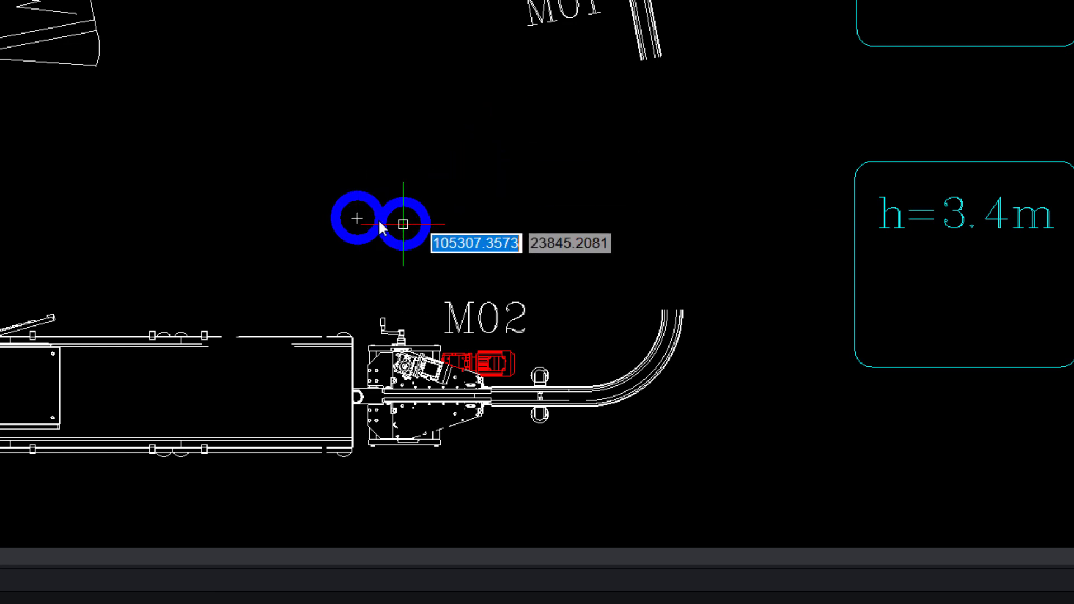
left_click(359, 217)
left_click(506, 216)
left_click(625, 137)
key("Escape")
Draw a multiline from below M02 horizontally, diagonally, then up beside the h=3.4m box
middle_click_drag(764, 378, 730, 280)
type("mline")
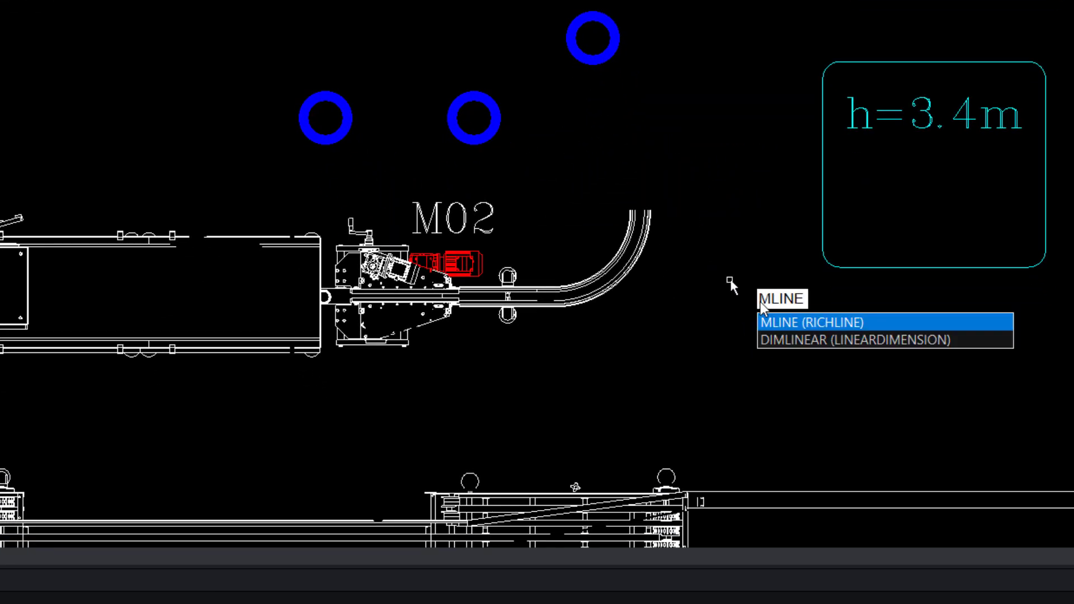
left_click(783, 319)
left_click(370, 410)
left_click(642, 411)
left_click(726, 301)
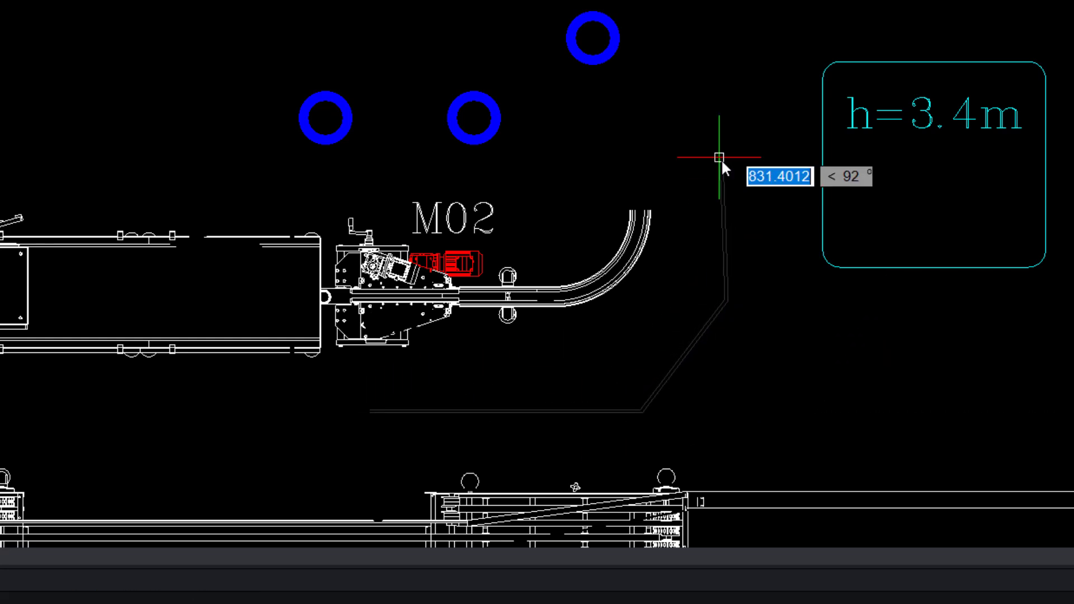
left_click(726, 84)
key("Return")
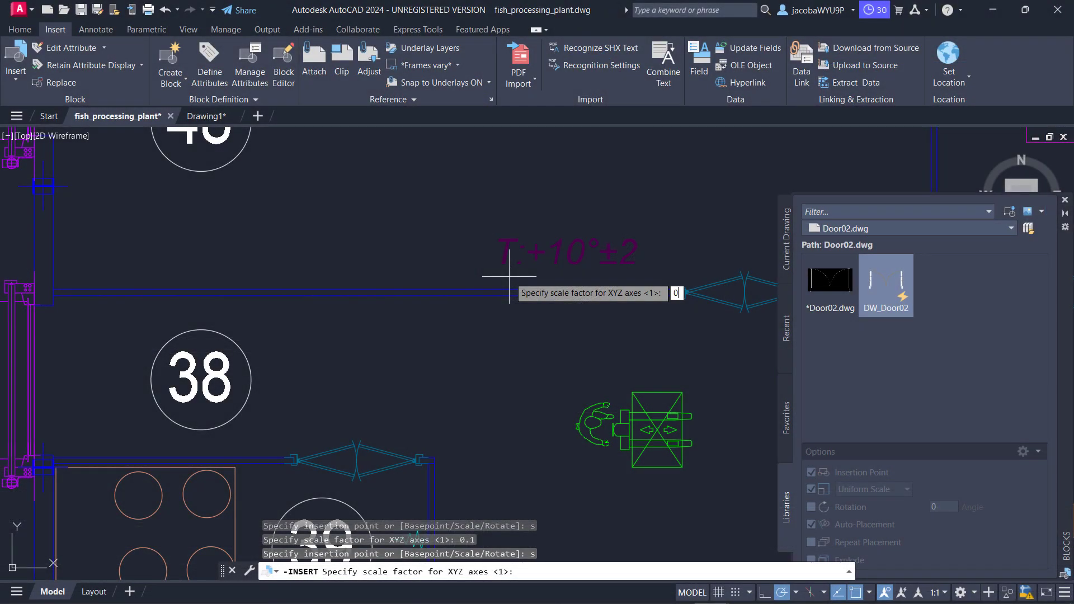
Place Door02 at scale 0.05 in the wall above bubble 38, then review the drawing's blocks
type(".05")
key("Return")
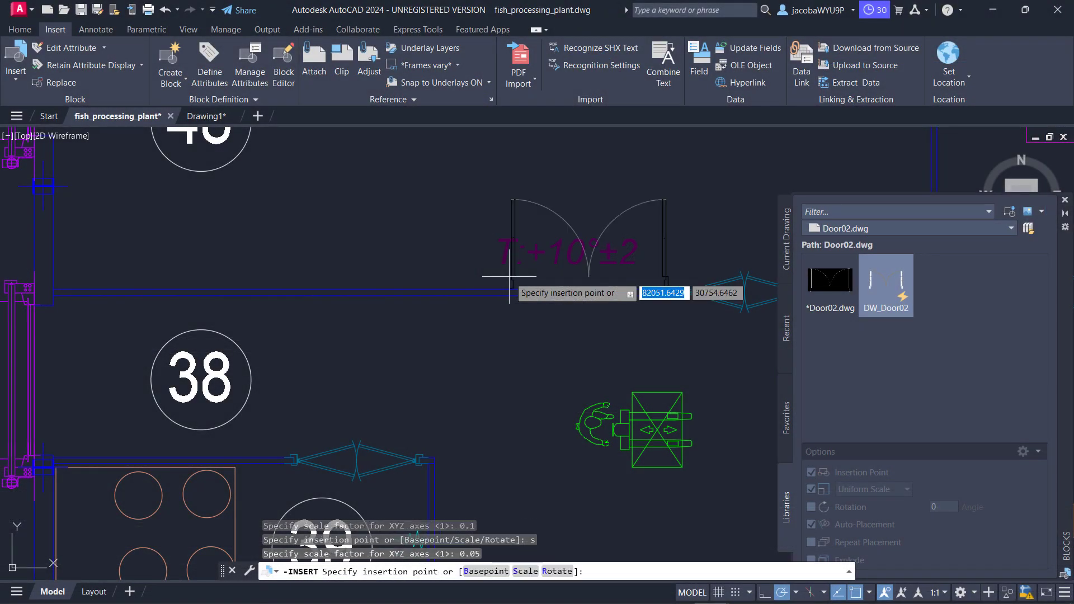
left_click(289, 288)
scroll(56, 270, "up", 3)
scroll(300, 223, "up", 3)
scroll(456, 228, "down", 2)
middle_click_drag(456, 227, 479, 314)
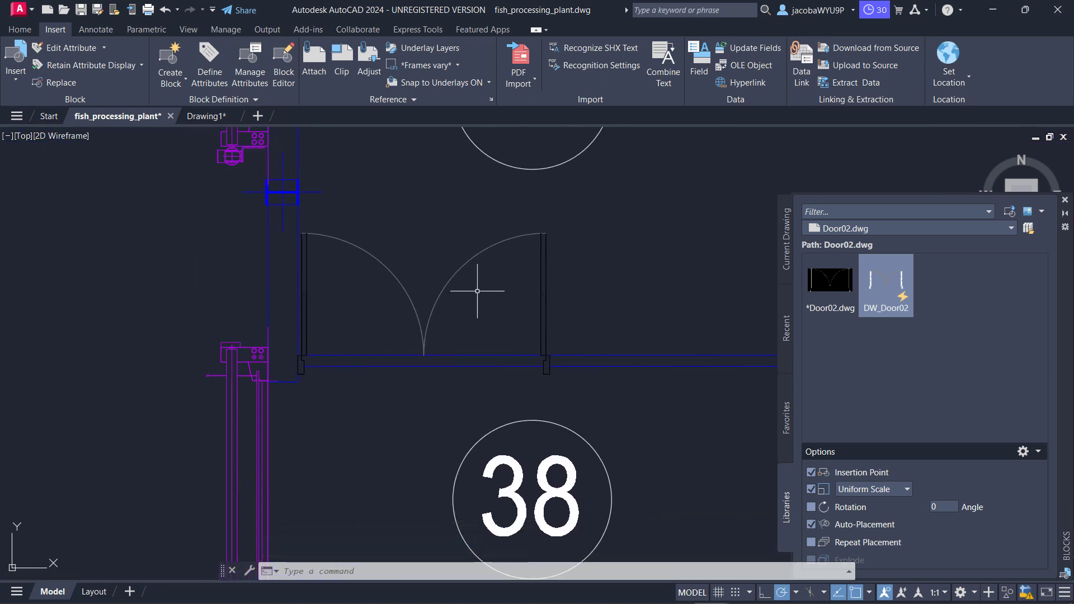
left_click(787, 239)
left_click_drag(1041, 253, 1047, 281)
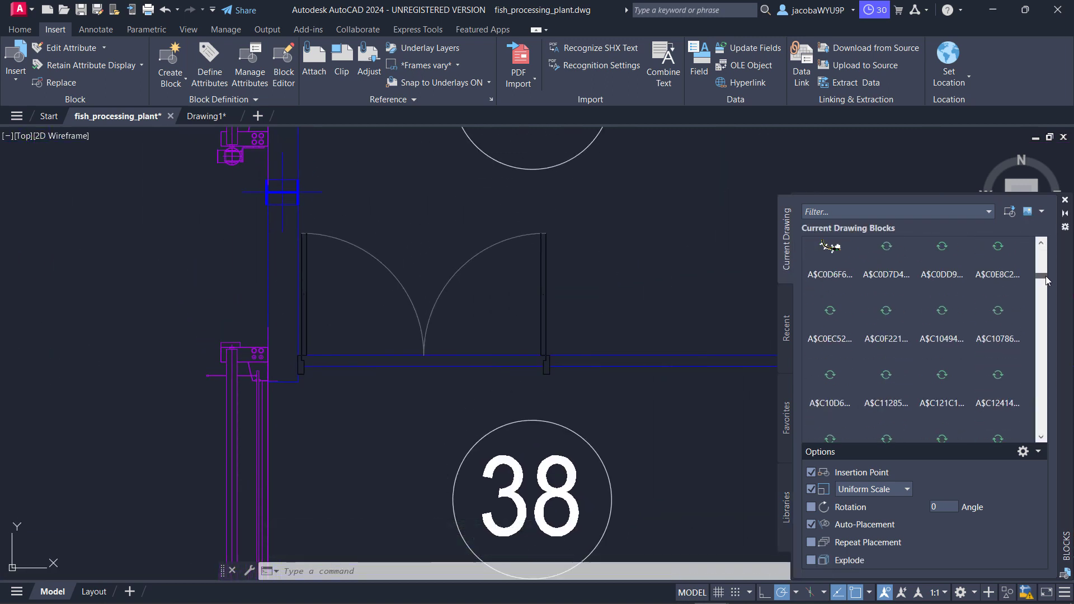
left_click(1065, 202)
Switch the inserted door to Door Close 1950, then to Glass Door 2400
left_click(544, 289)
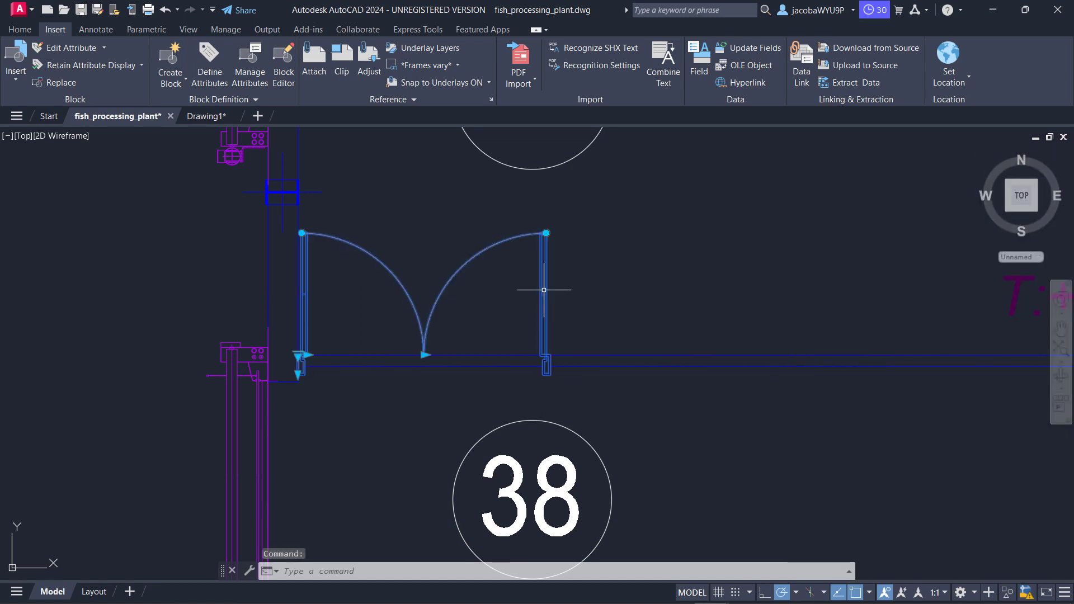
left_click(298, 355)
mouse_move(371, 393)
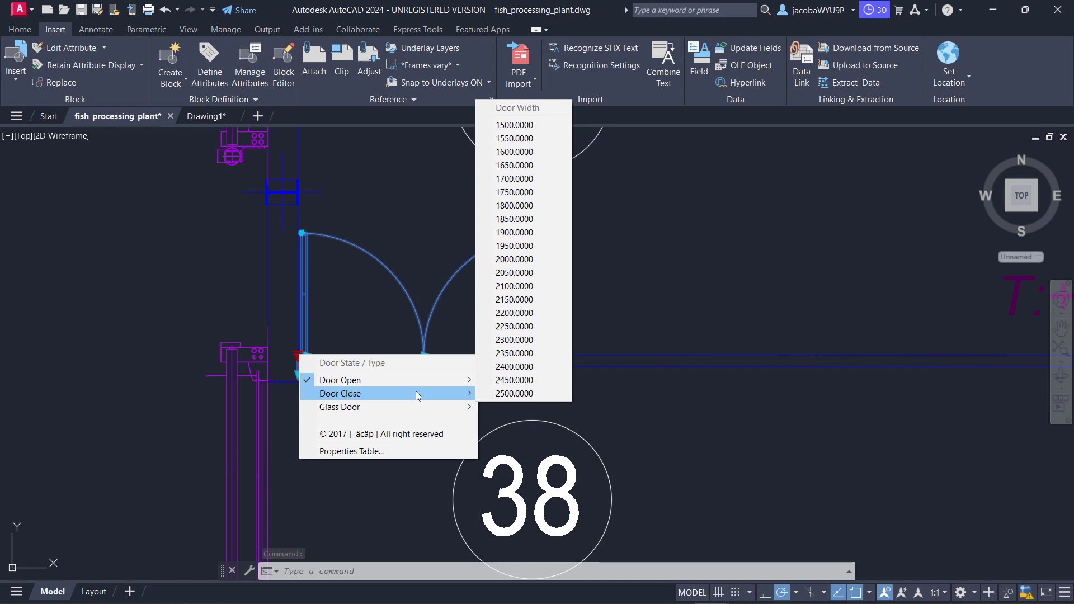
left_click(520, 246)
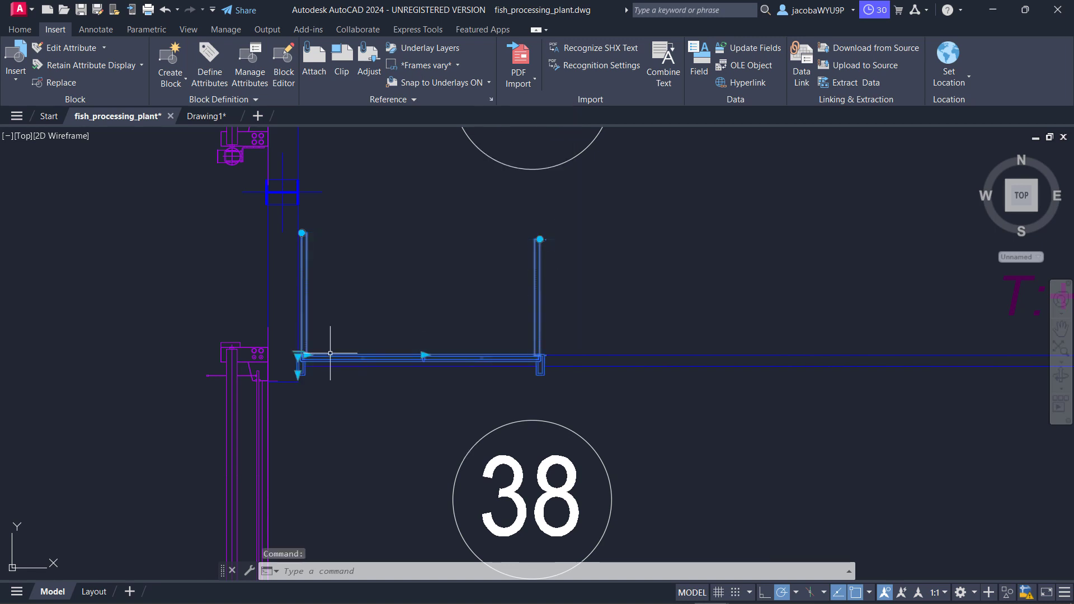
left_click(298, 357)
mouse_move(366, 411)
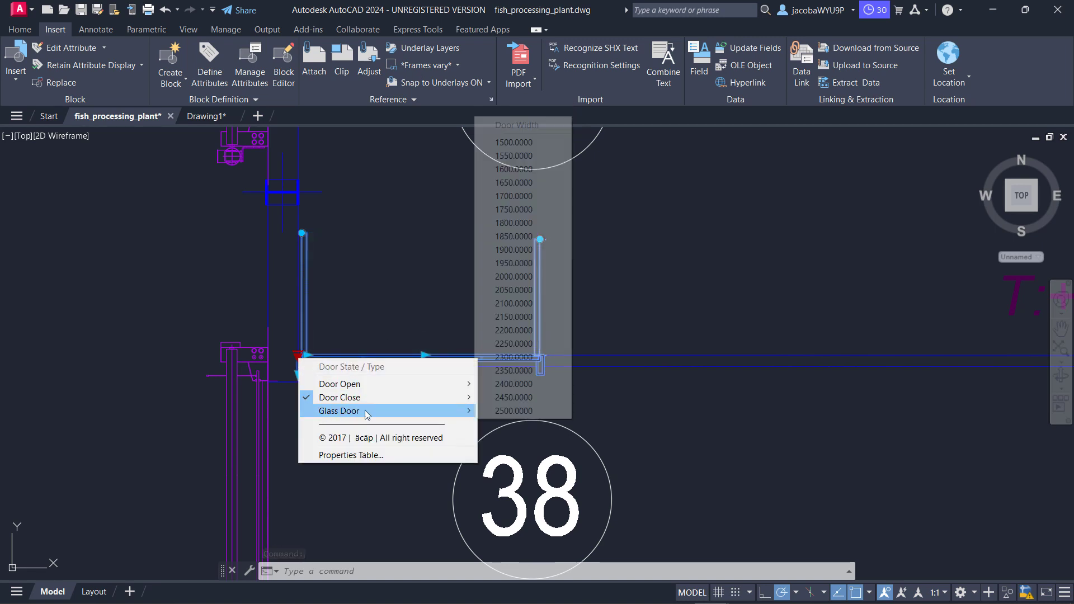
left_click(512, 384)
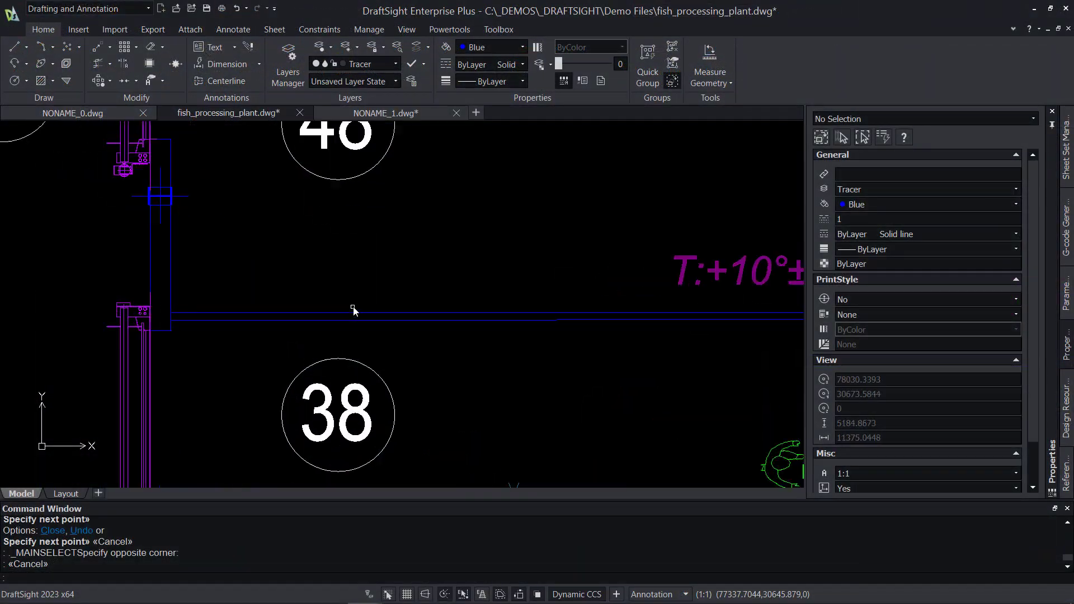
Insert Door02.dwg into the wall above bubble 38 and open it in the block editor
scroll(353, 309, "up", 1)
left_click(79, 29)
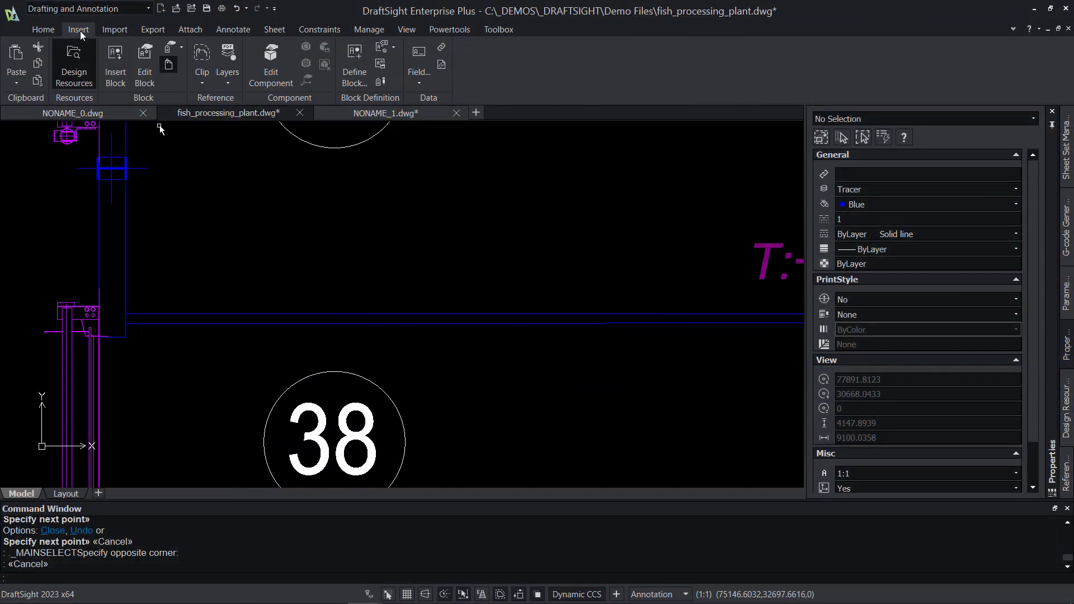
left_click(116, 61)
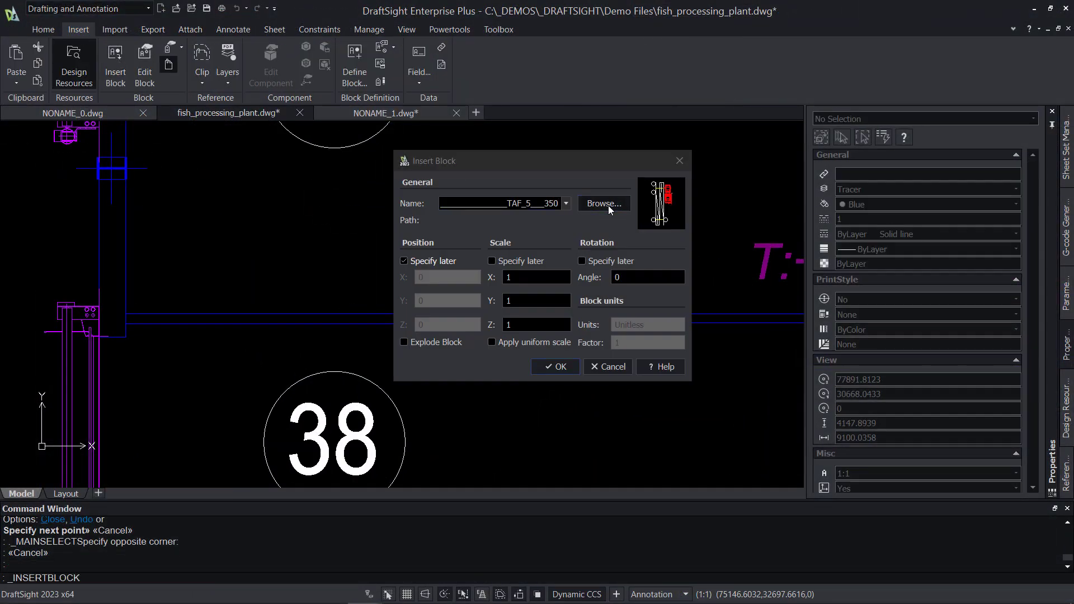
left_click(605, 204)
left_click(584, 334)
double_click(584, 334)
left_click(556, 367)
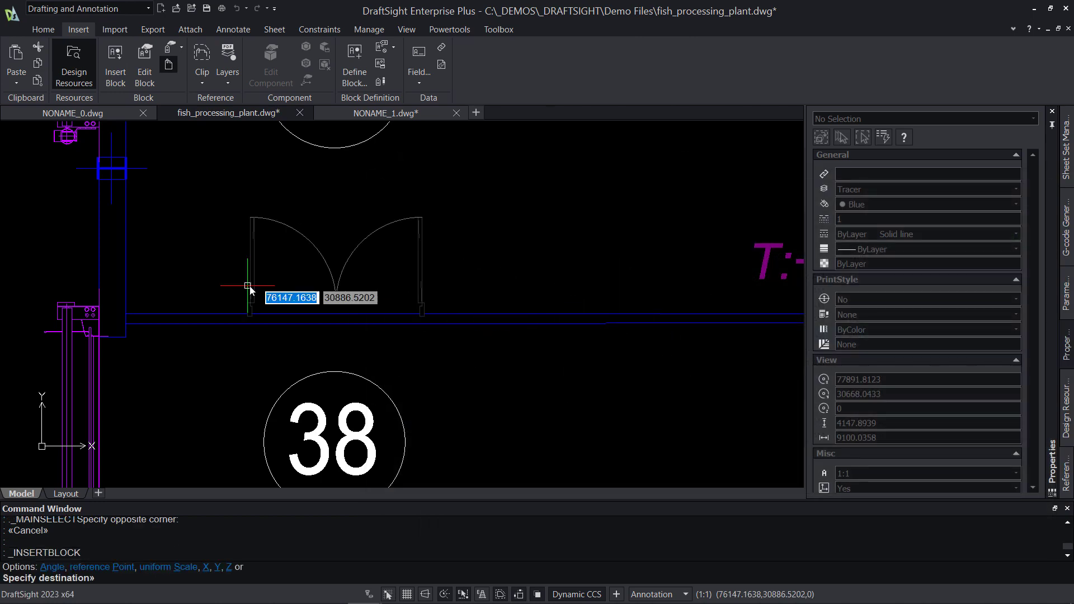
left_click(263, 300)
double_click(264, 297)
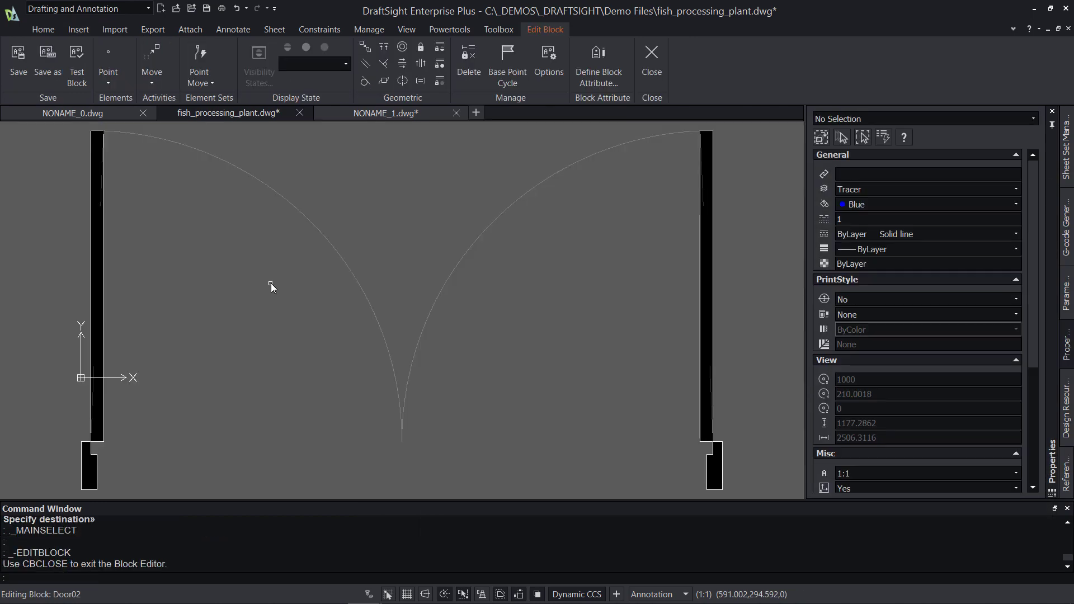
Switch the door's visibility state to closed, then to another state and width, and exit the editor
left_click(97, 255)
left_click(81, 440)
mouse_move(175, 482)
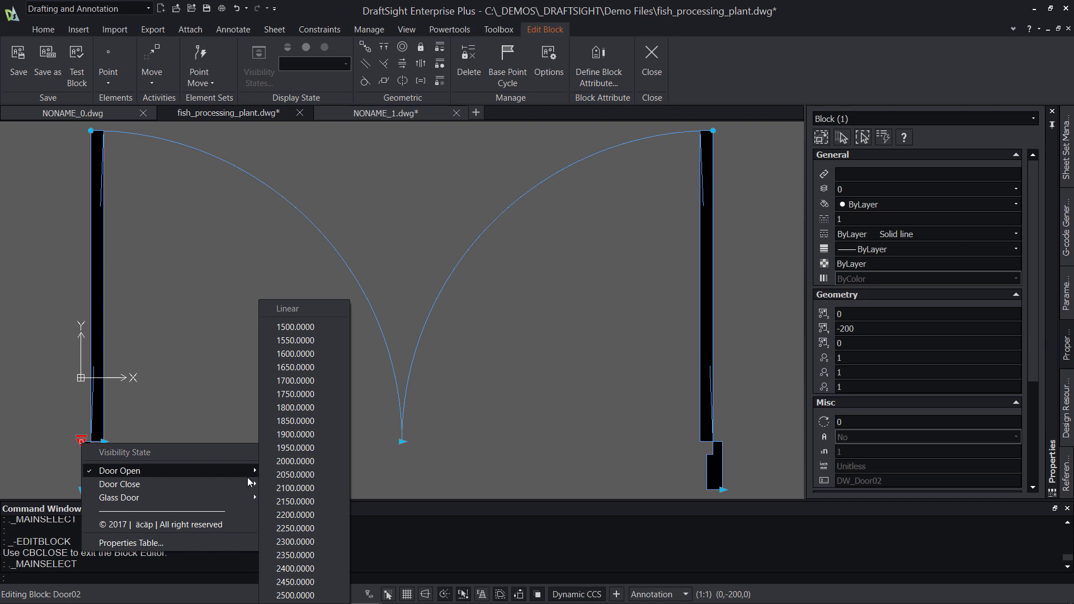
left_click(288, 459)
left_click(81, 441)
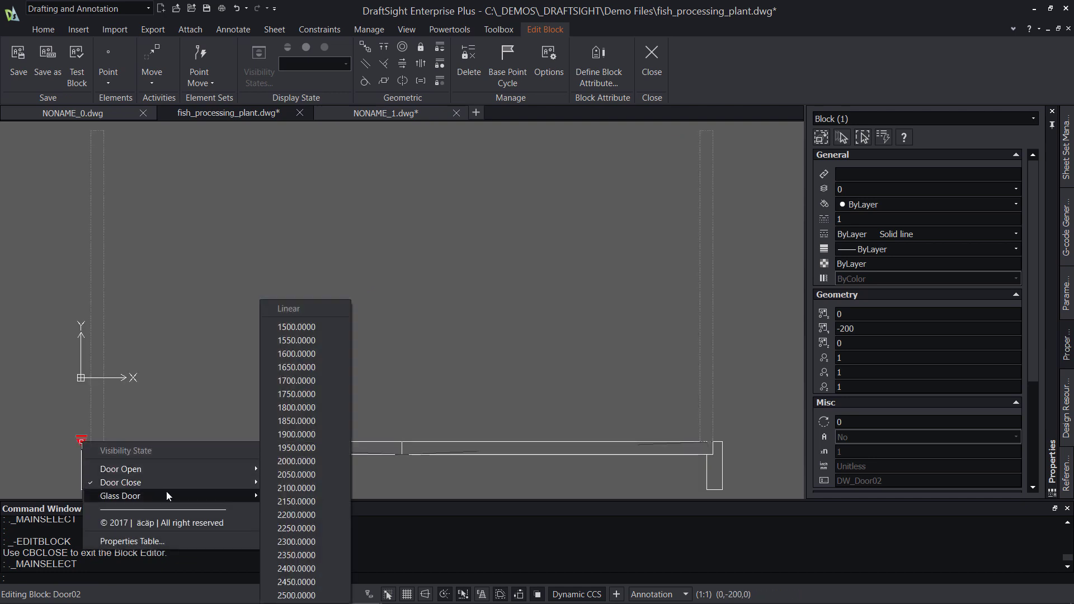
left_click(297, 492)
left_click(649, 67)
Show the fish_processing_plant blocks in the Design Resources browser
left_click(1066, 417)
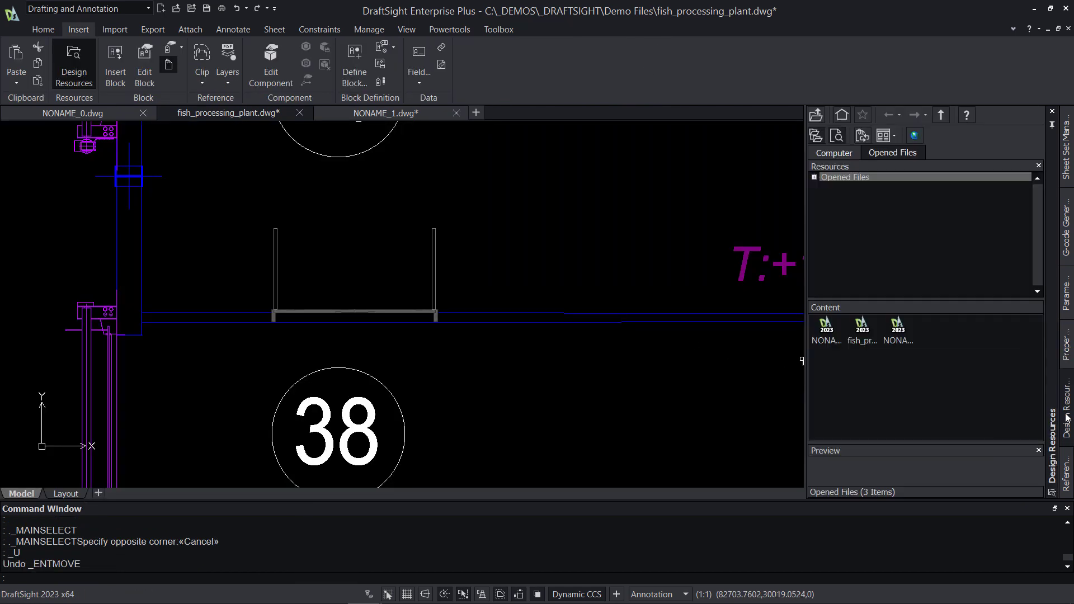
left_click(814, 177)
left_click(825, 195)
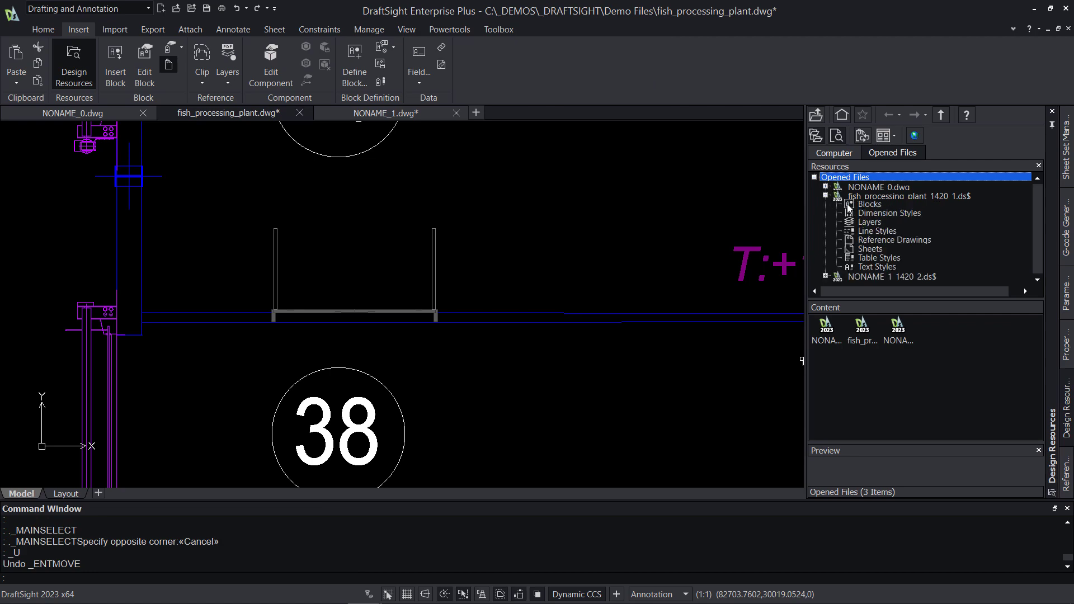
left_click(870, 205)
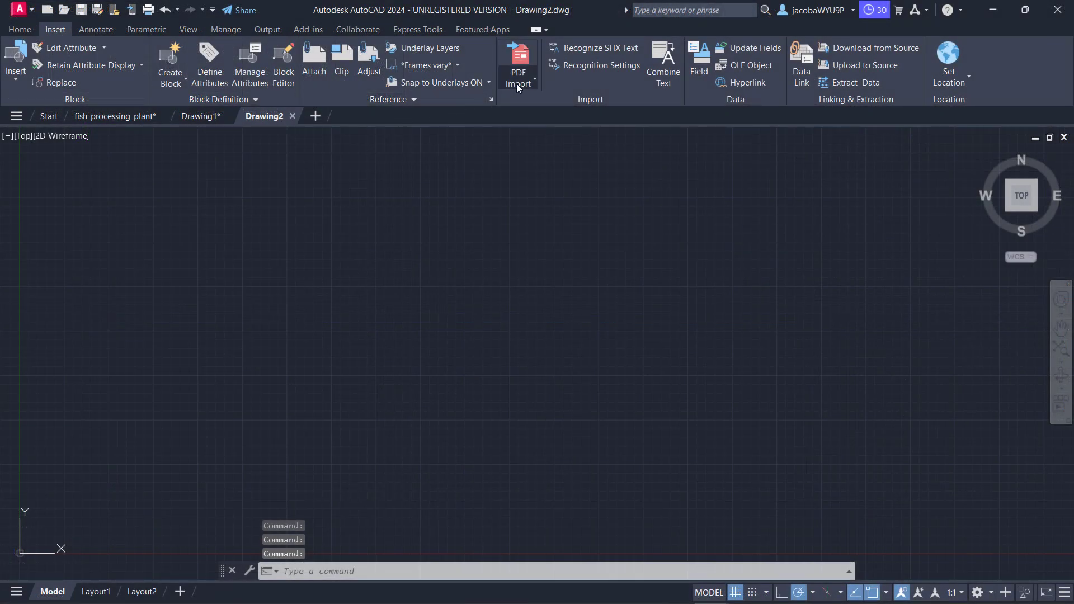
Import page 1 of LOWER PLATE - A2.PDF through PDF Import
left_click(519, 83)
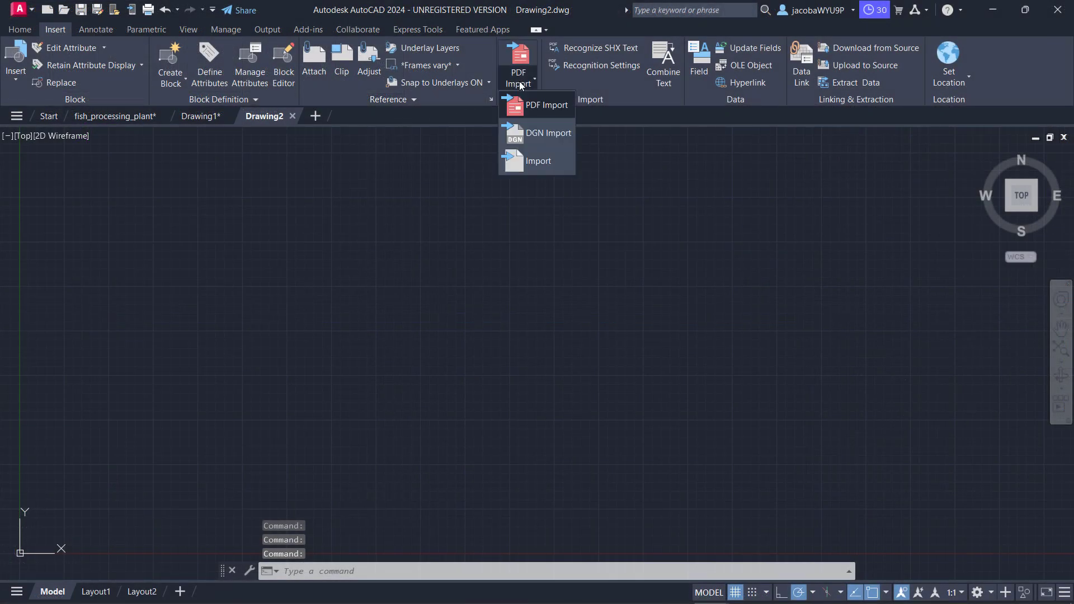
left_click(538, 105)
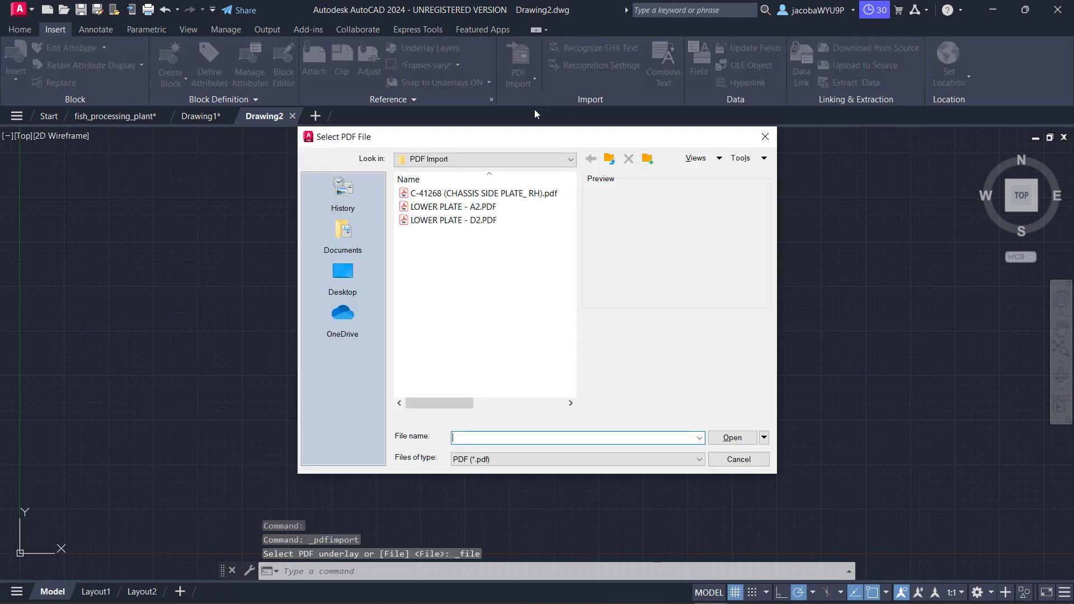
left_click(472, 207)
left_click(731, 437)
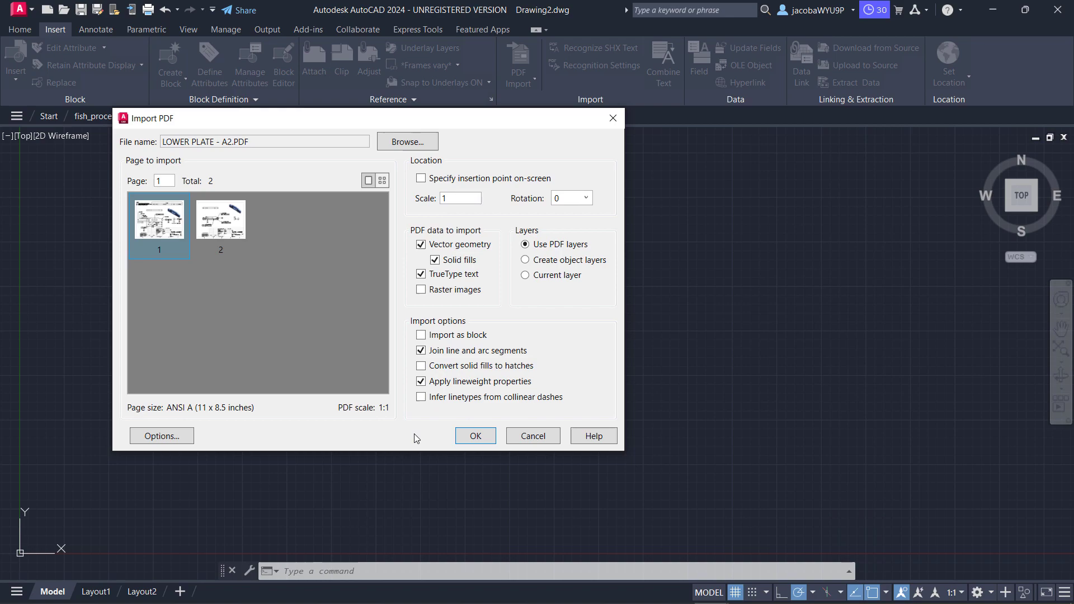
left_click(475, 436)
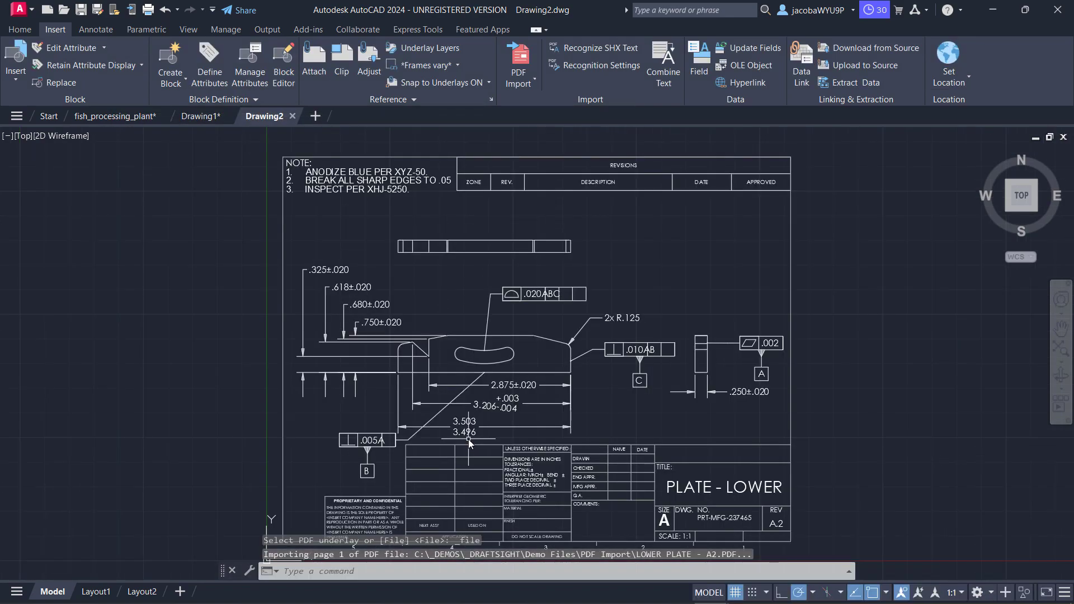
Select the 2.875±.020 dimension text, the slot outline and the outer plate outline
scroll(508, 398, "up", 4)
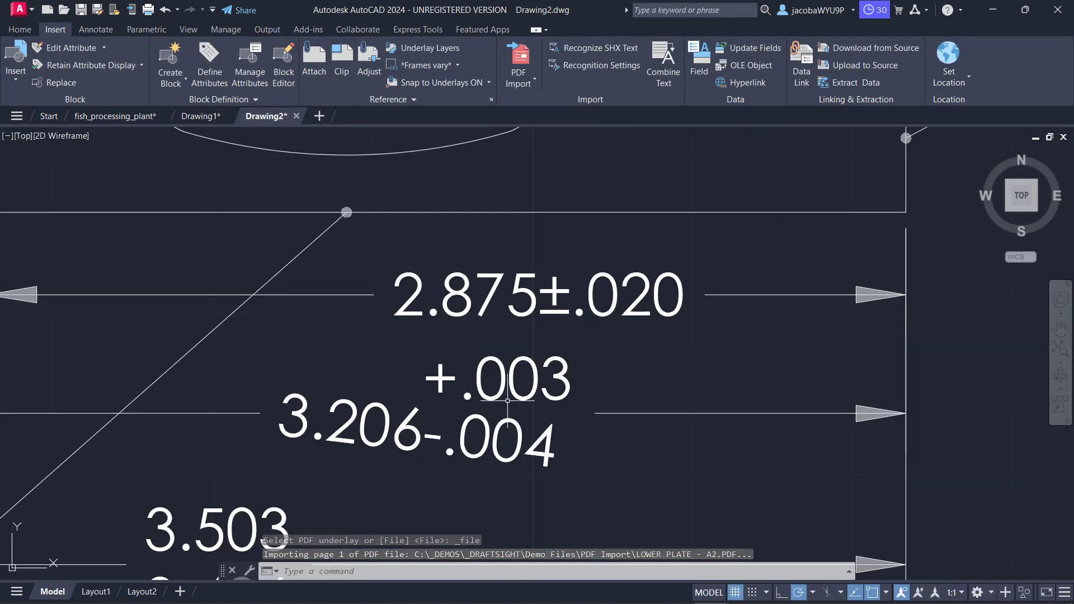
left_click(494, 291)
scroll(495, 291, "down", 3)
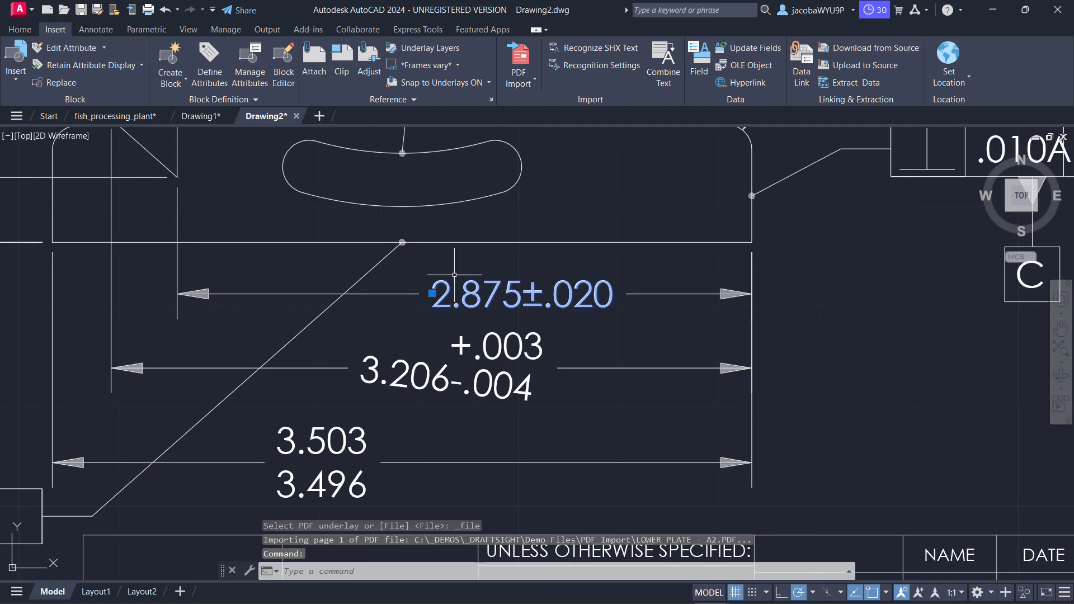
scroll(504, 296, "up", 1)
middle_click_drag(447, 234, 556, 375)
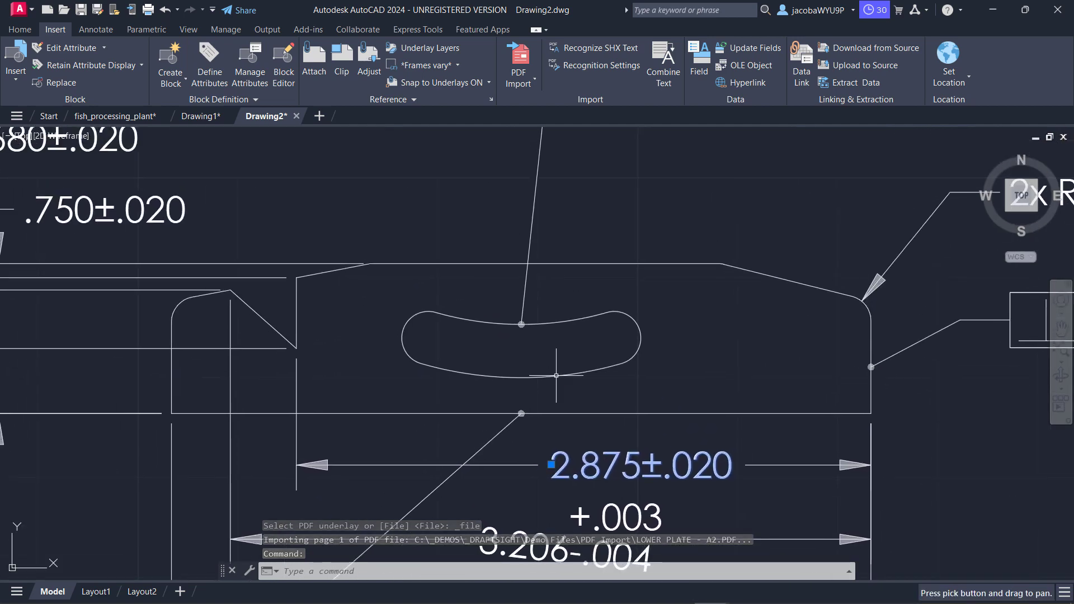
left_click(557, 322)
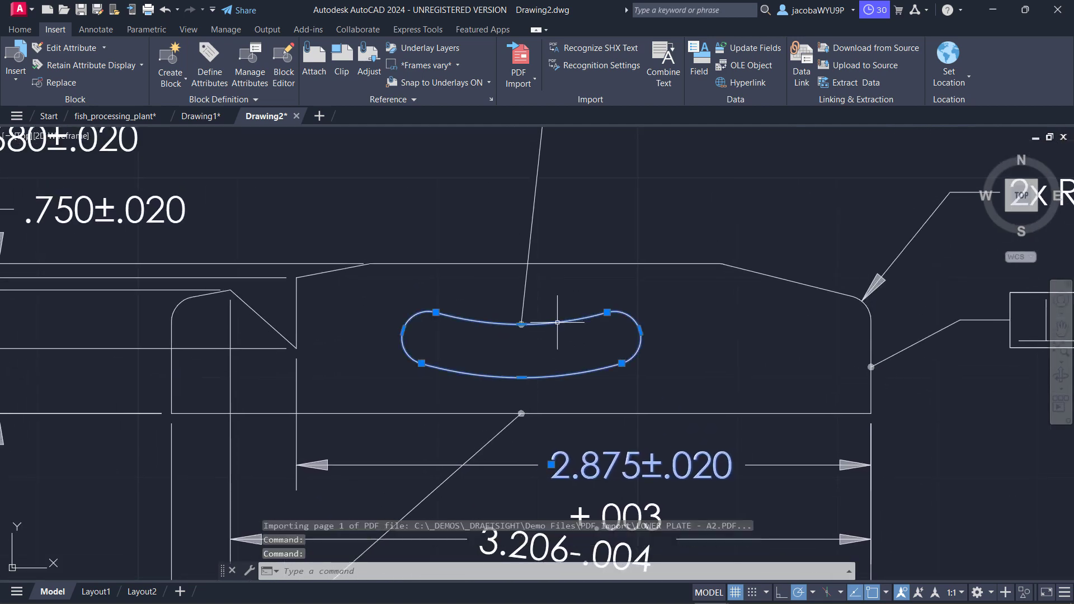
left_click(486, 263)
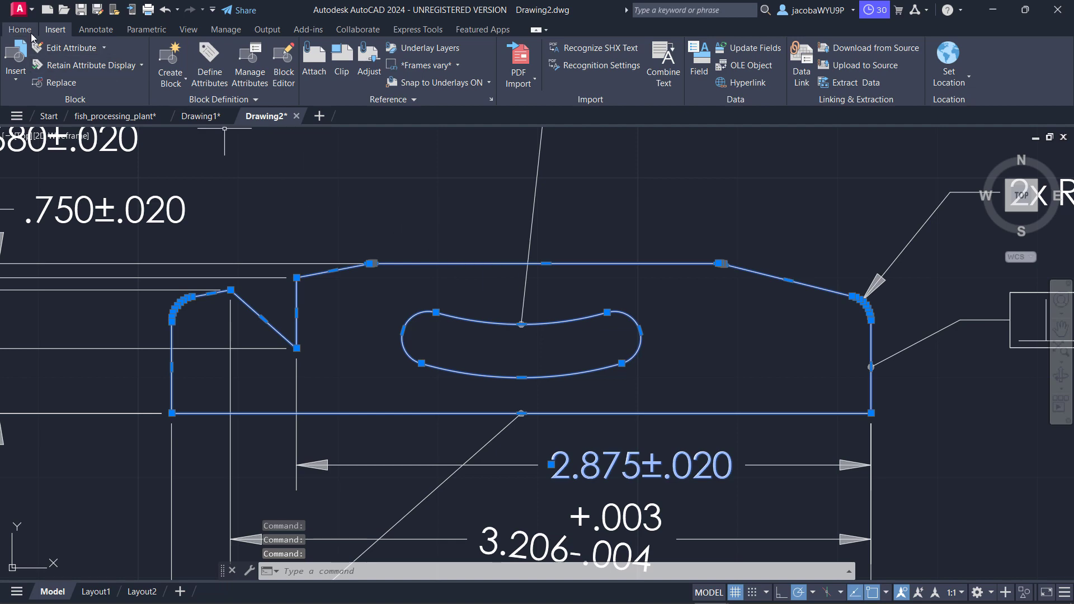
left_click(29, 32)
Import LOWER PLATE - A2.PDF from the PDF Import folder and place it in NONAME_2
left_click(457, 59)
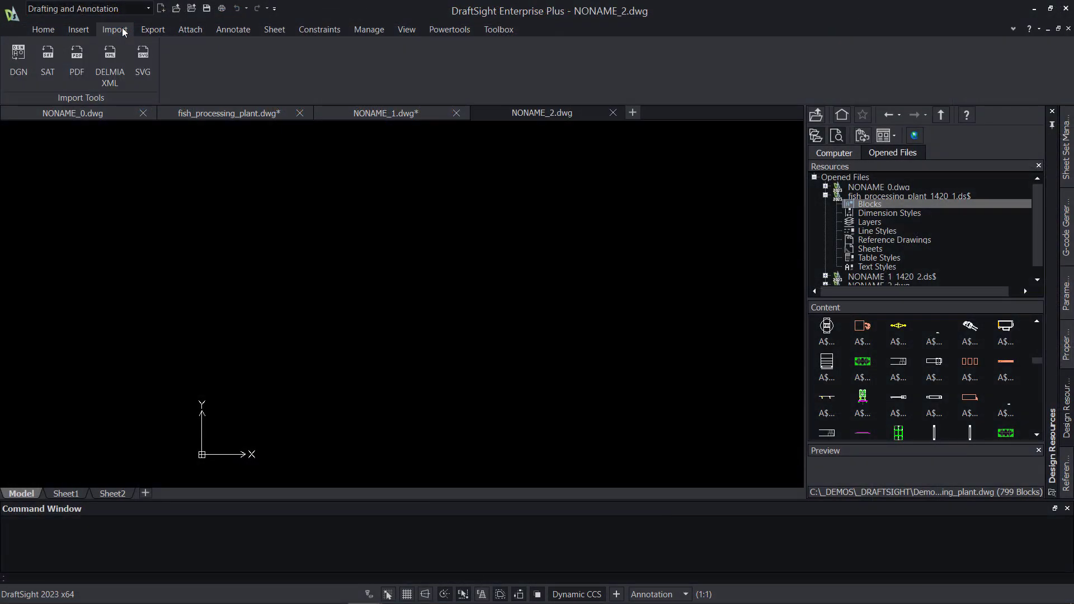
left_click(78, 62)
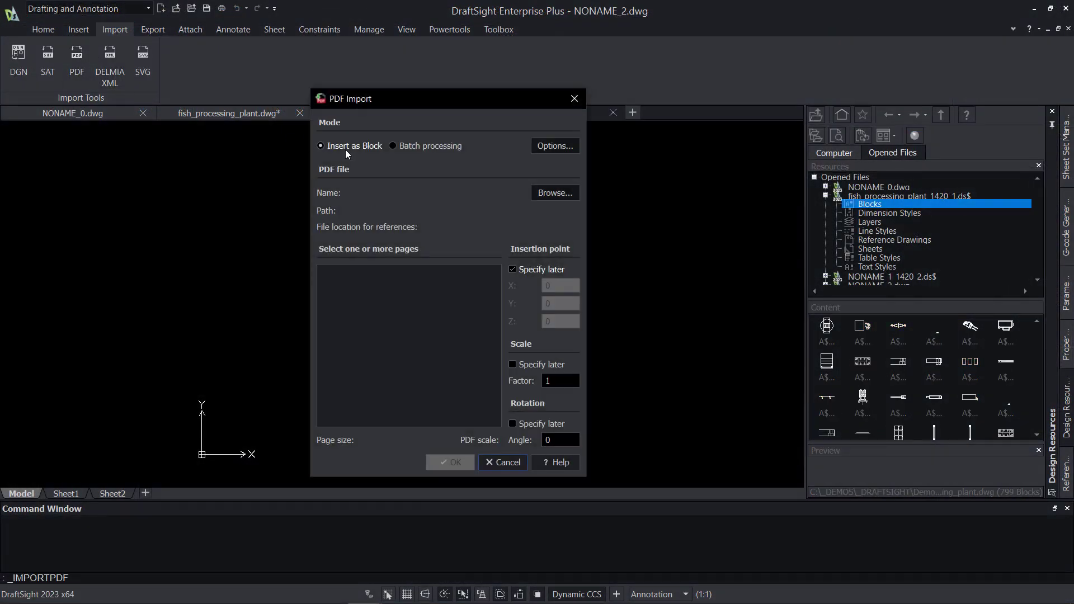
left_click(549, 193)
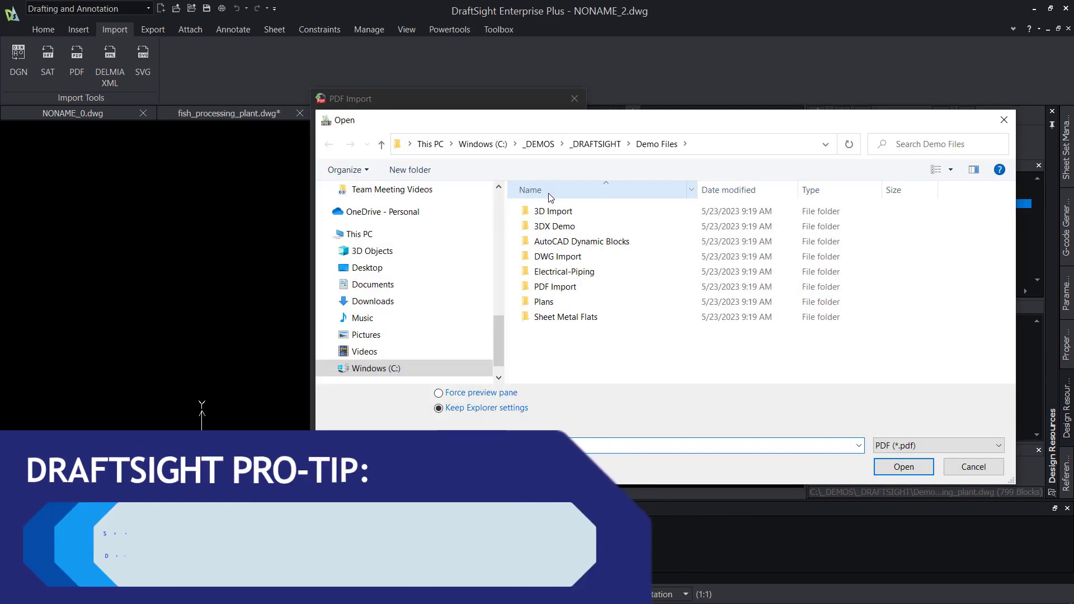
double_click(567, 285)
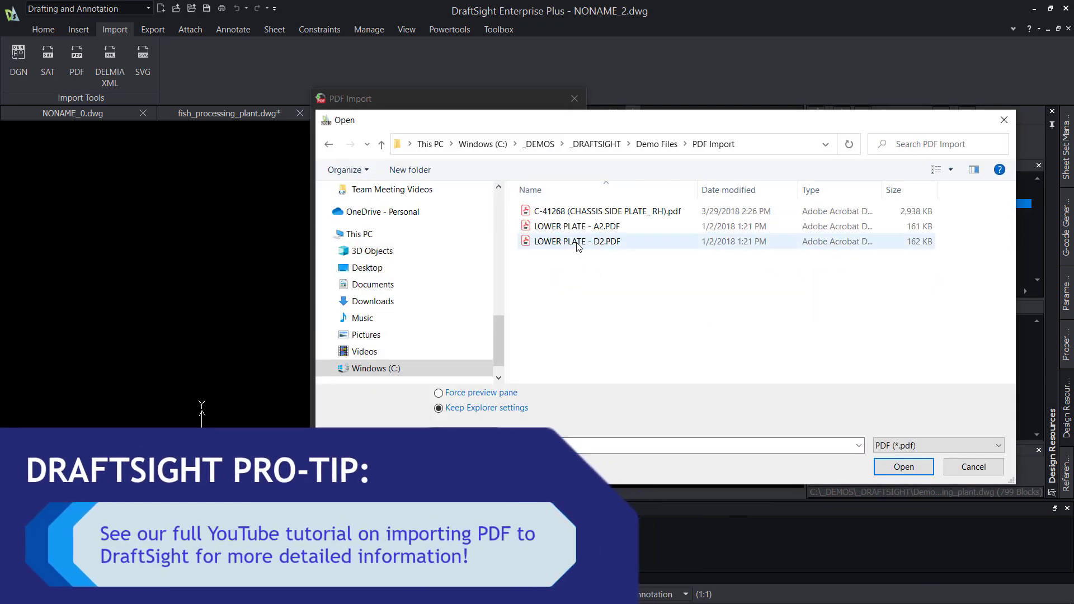
left_click(582, 229)
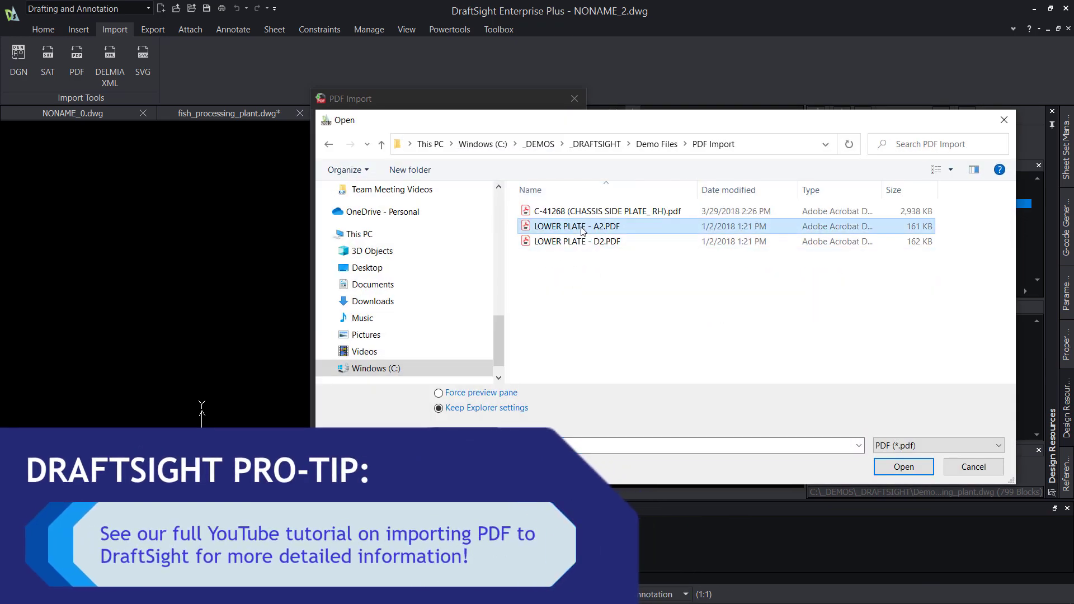
left_click(899, 469)
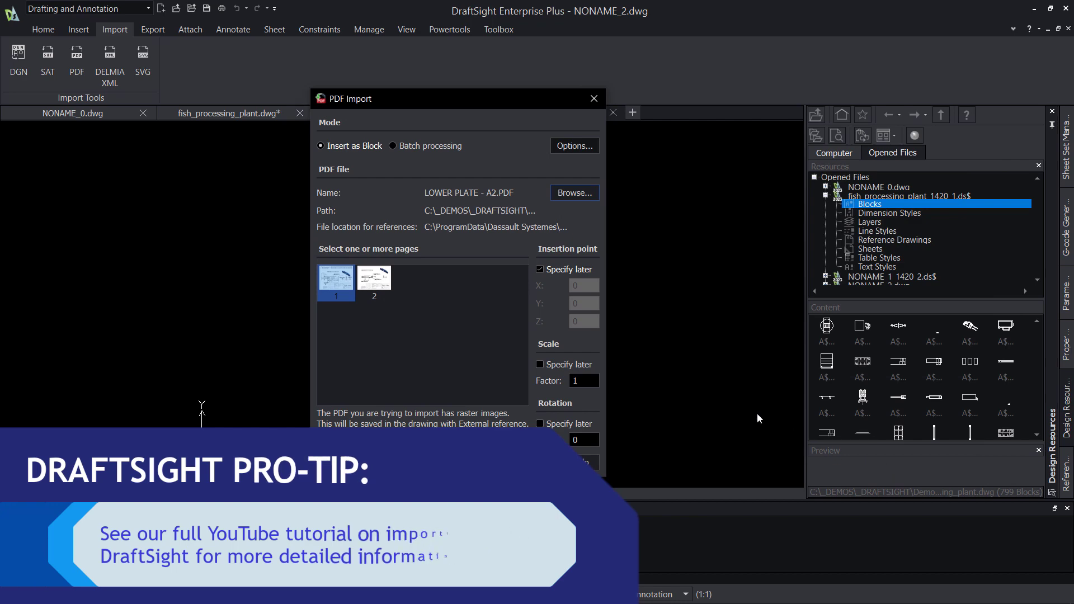
left_click(473, 461)
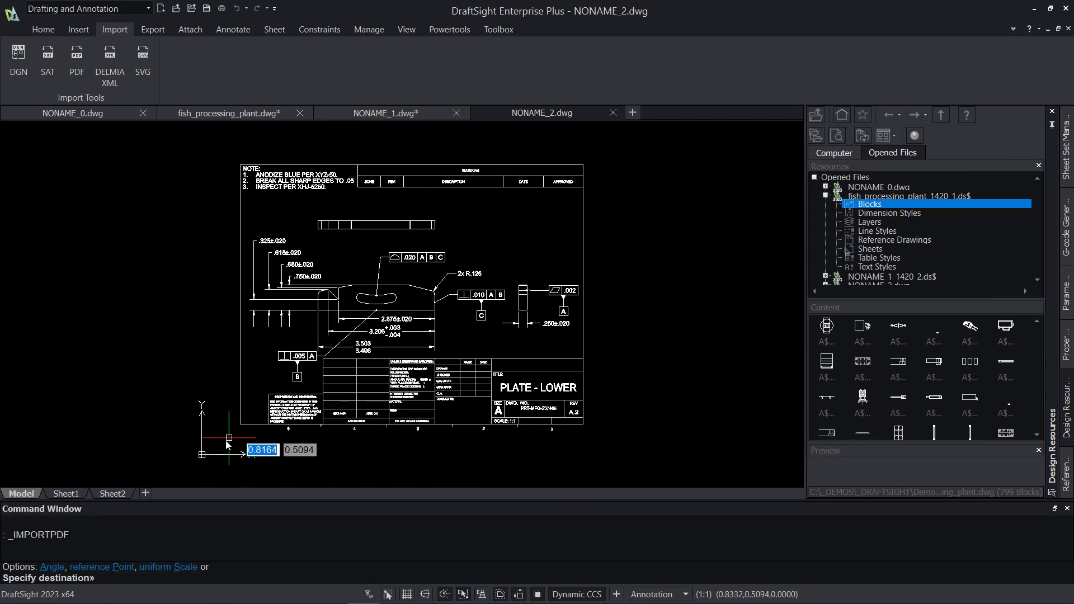
left_click(164, 437)
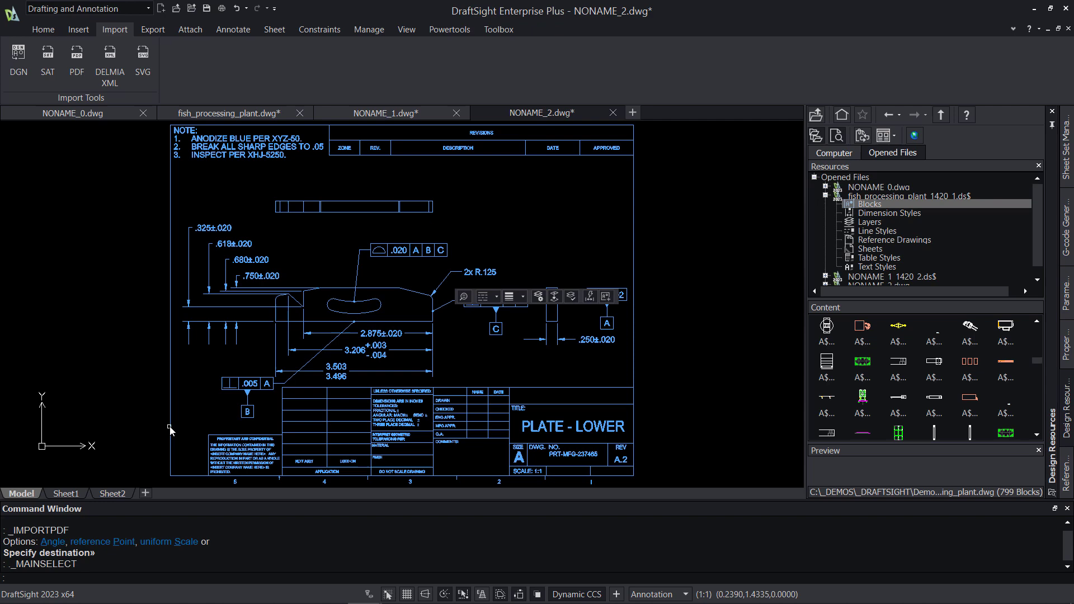
Explode the imported plate into separate geometry and open the Layers Manager
type("expl")
key("Return")
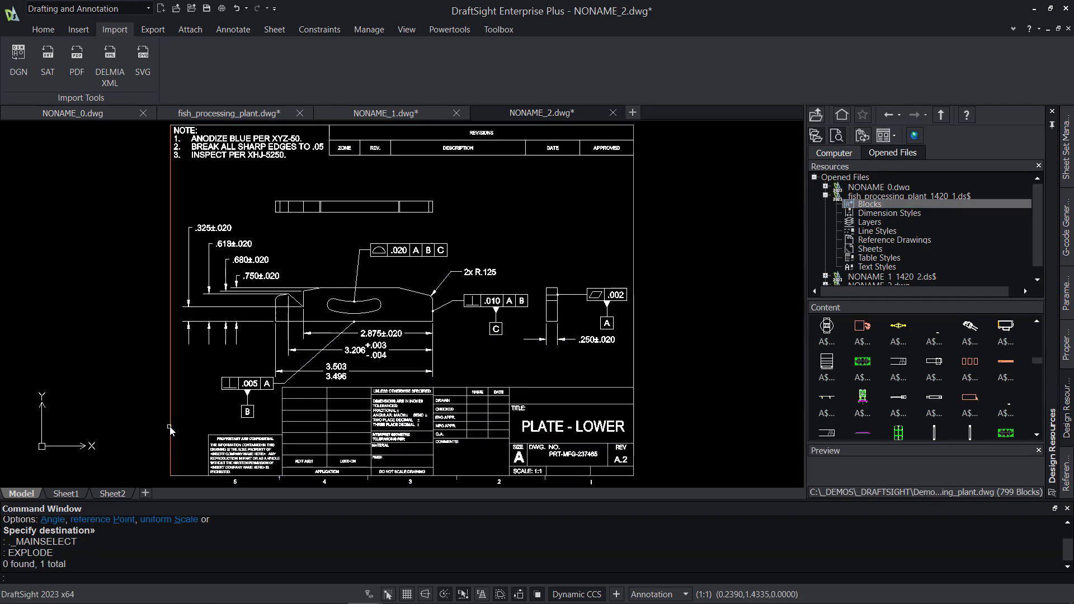
scroll(347, 338, "up", 5)
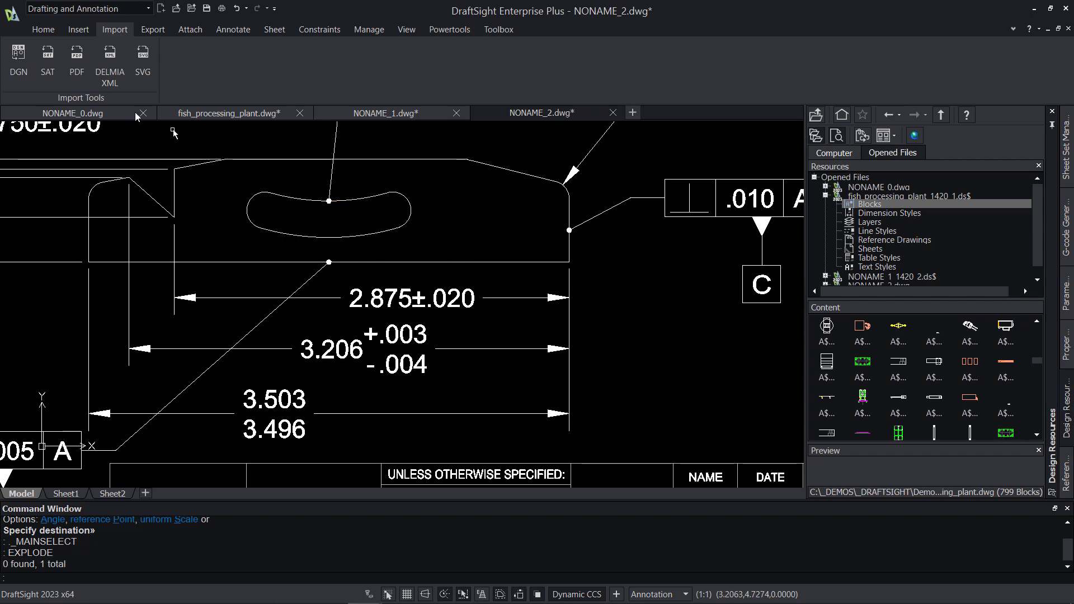
left_click(45, 31)
left_click(276, 61)
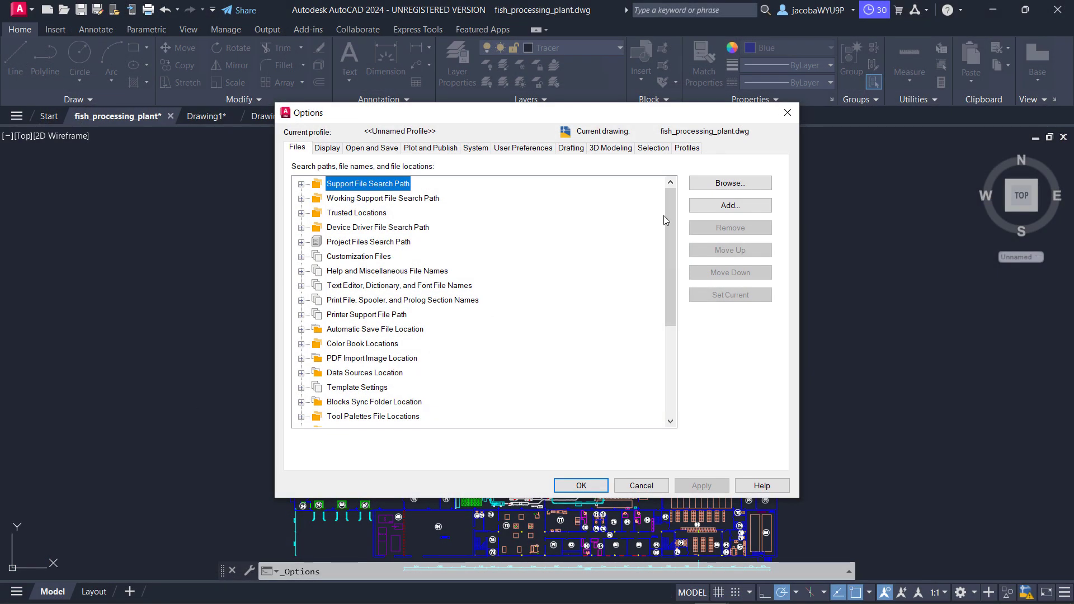
Step through the Display, Open and Save, Plot and Publish, and System option pages
left_click_drag(670, 215, 682, 314)
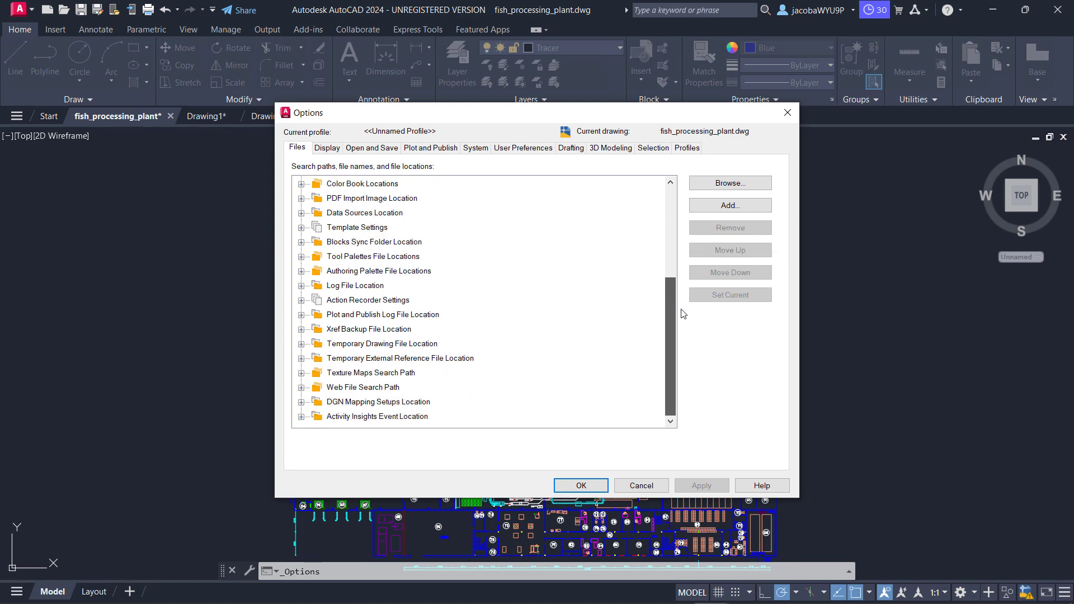
left_click(328, 148)
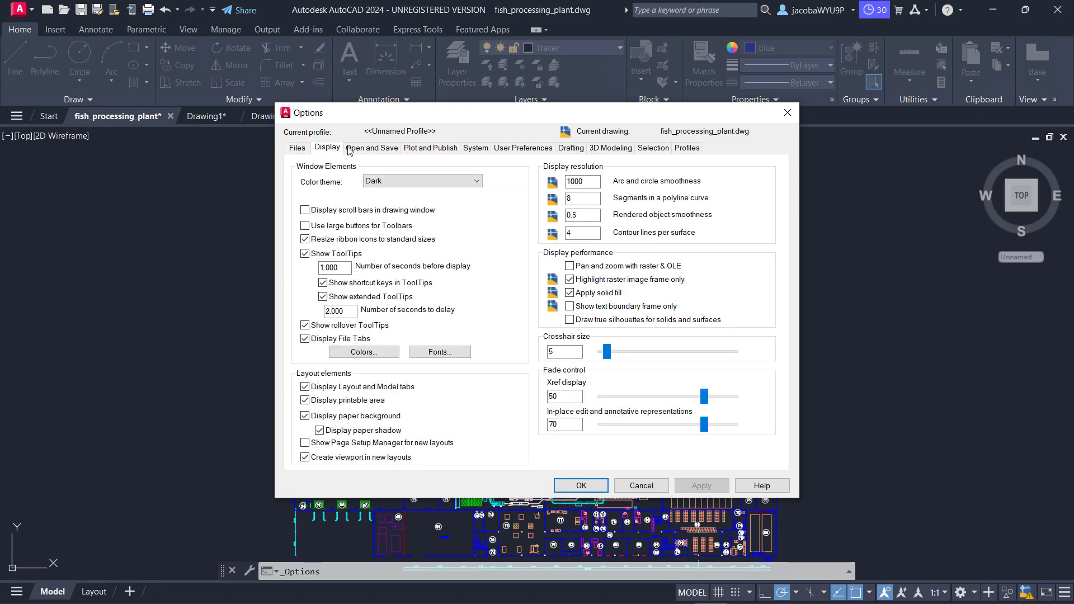
left_click(368, 149)
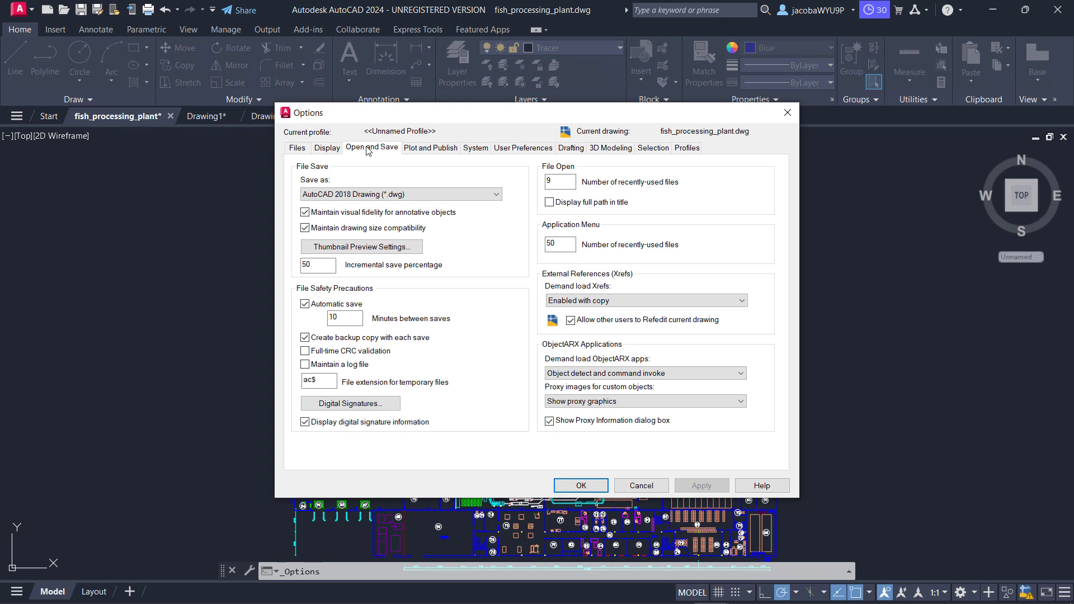
left_click(434, 150)
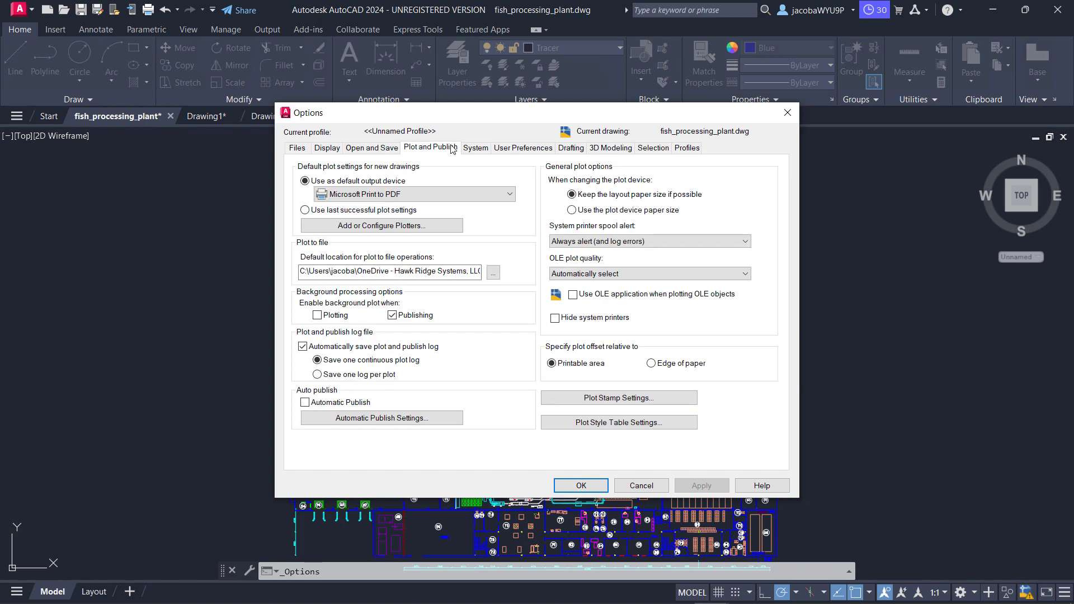
left_click(474, 149)
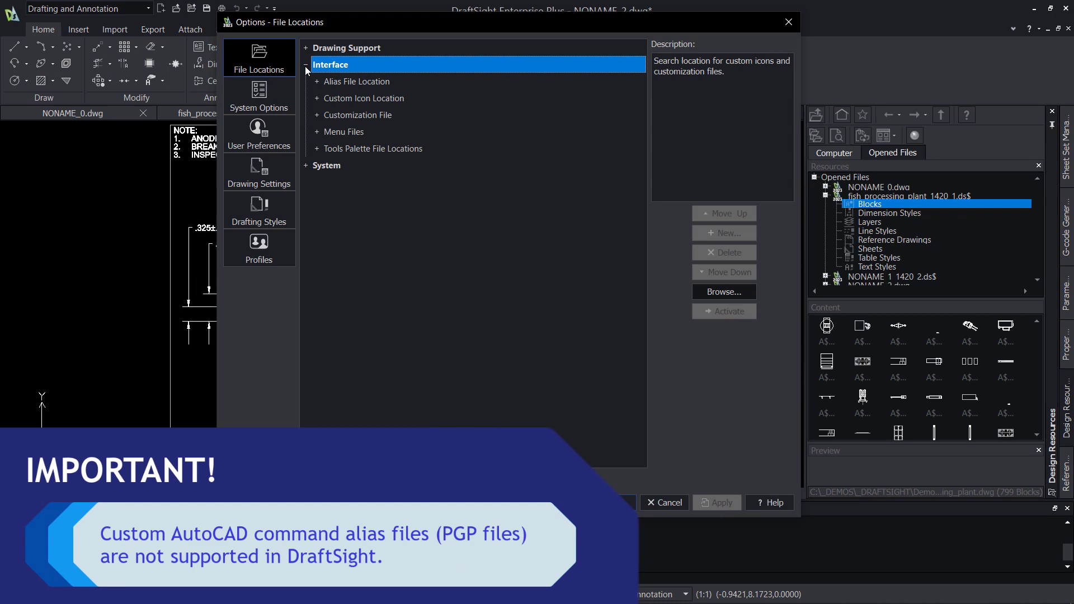
Expand Customization File, Menu Files and system file locations, then switch to System Options
left_click(316, 116)
left_click(317, 149)
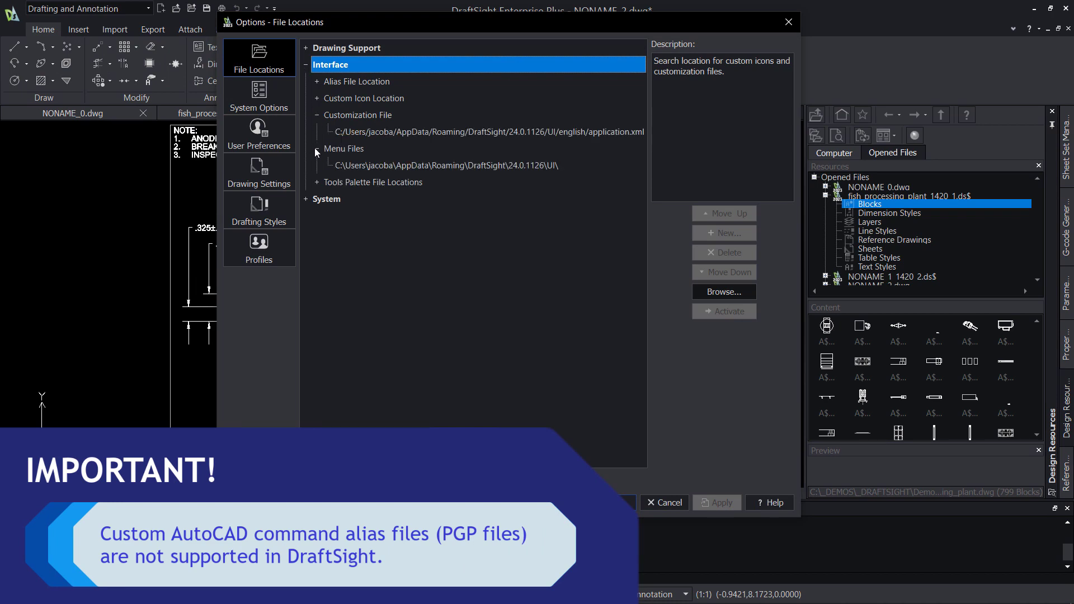
left_click(305, 200)
left_click(270, 103)
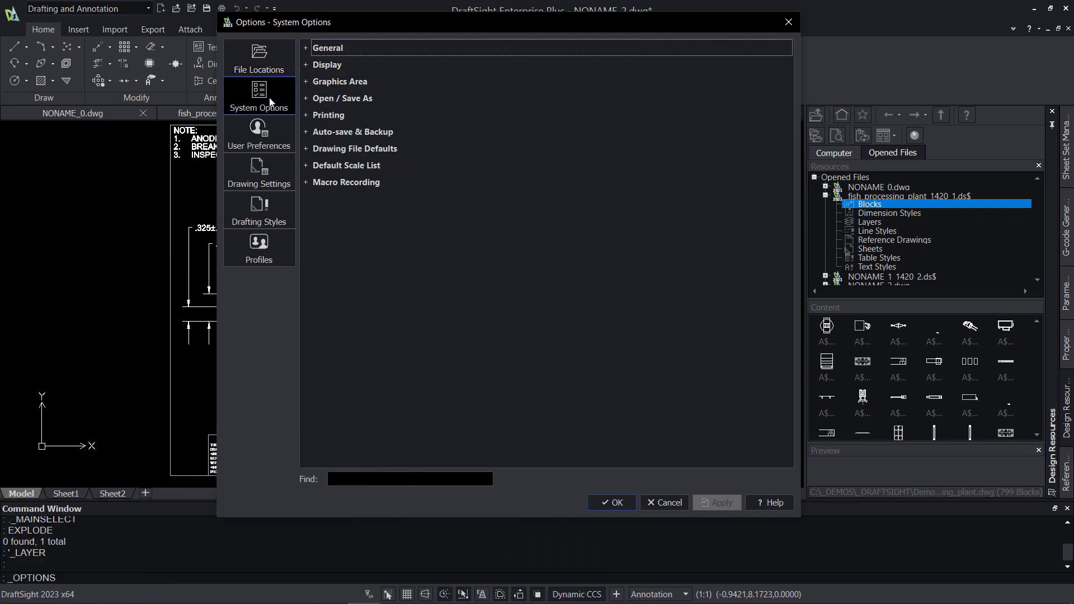